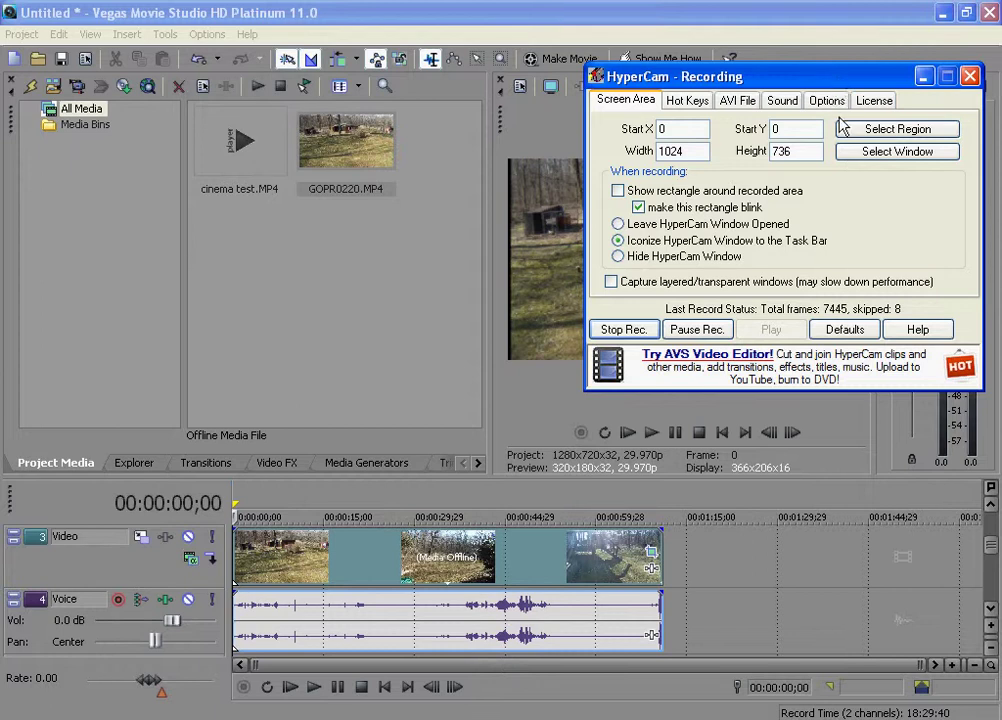
Minimize the HyperCam recorder window to uncover the Vegas preview and audio mixer.
click(925, 77)
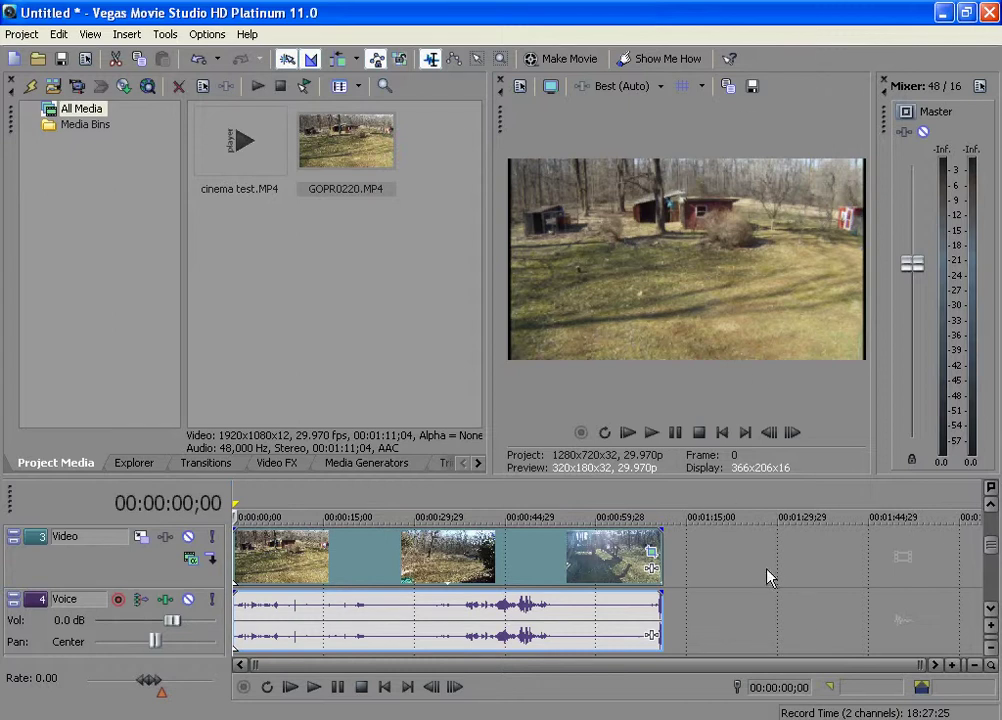
Open Event Pan/Crop for GOPR0220 and resize its crop frame to 1,873.7 × 1,101.4.
click(651, 552)
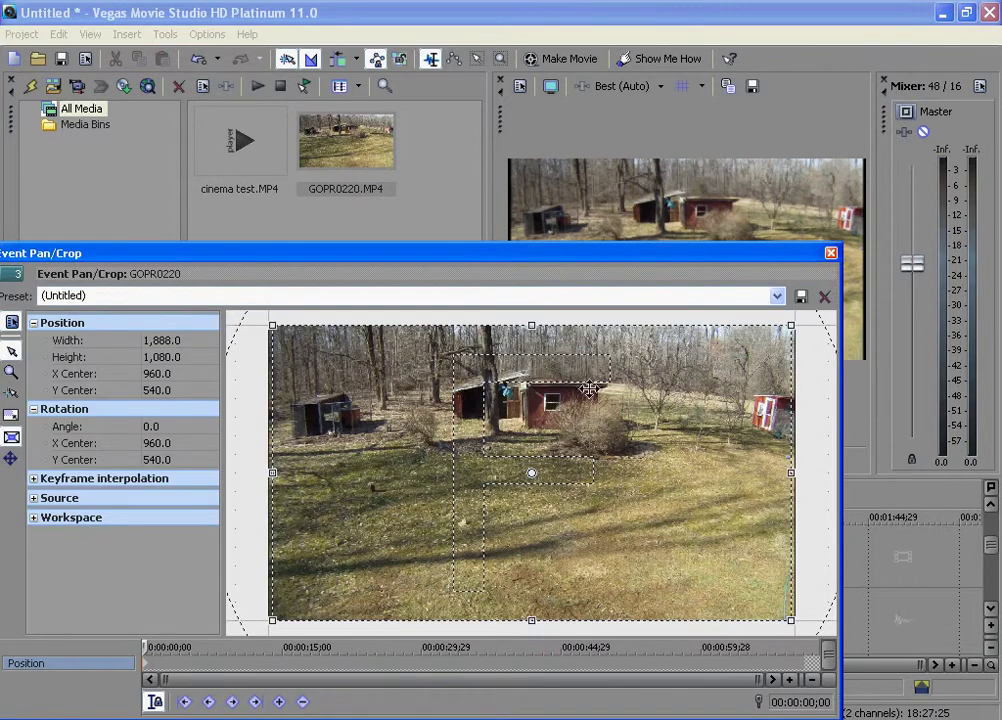
drag(456, 254, 469, 254)
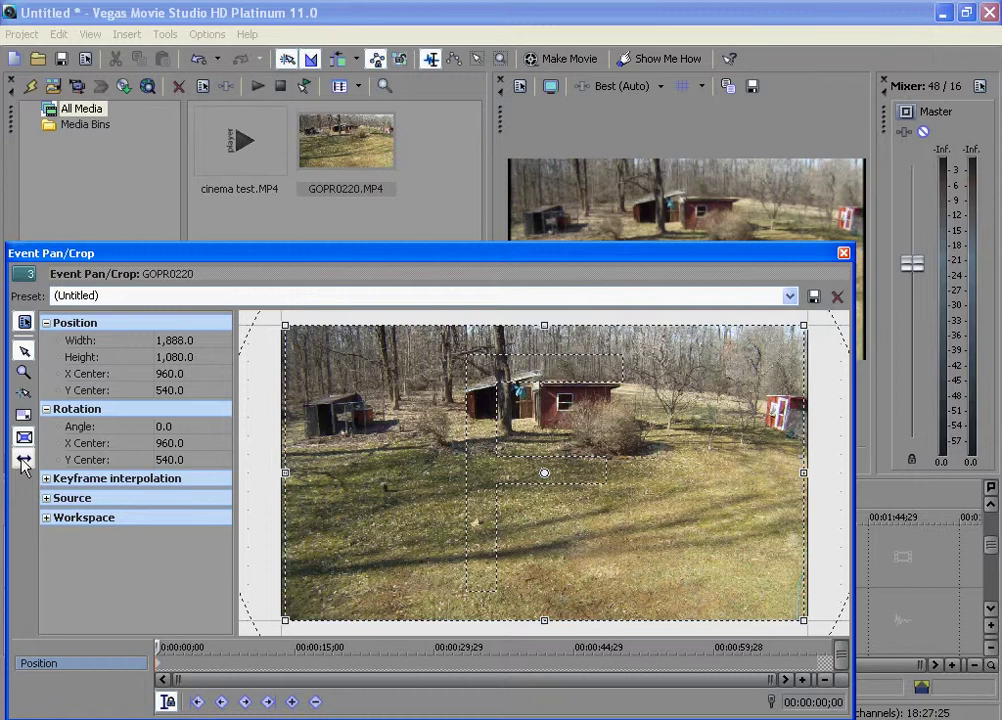
mouse_move(803, 472)
mouse_down()
mouse_move(693, 476)
mouse_move(803, 474)
mouse_up()
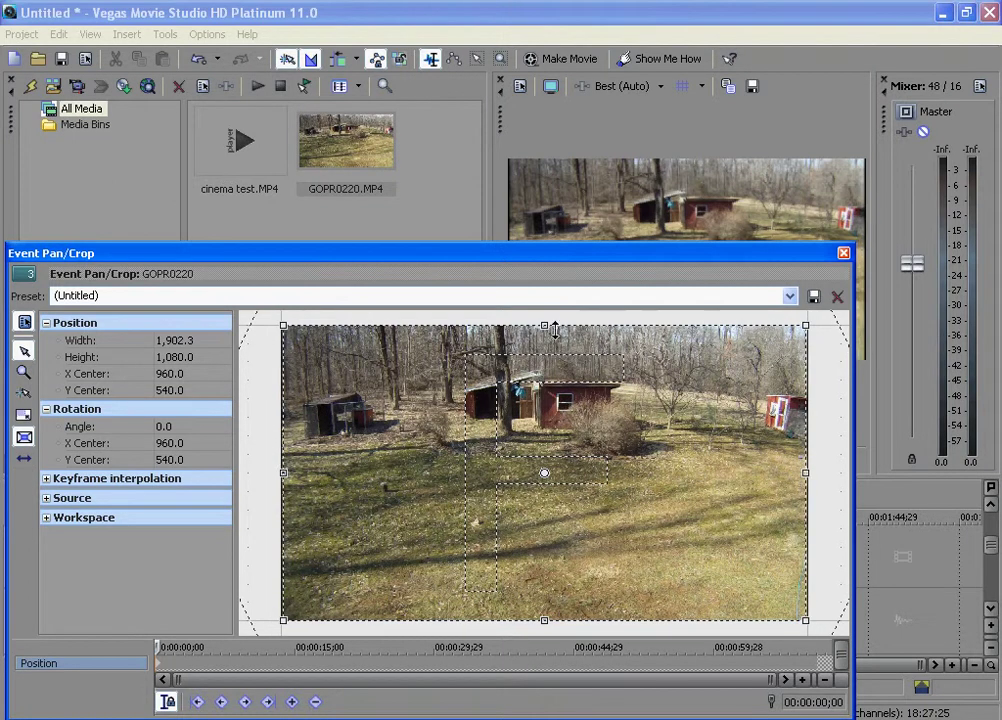
drag(544, 323, 544, 321)
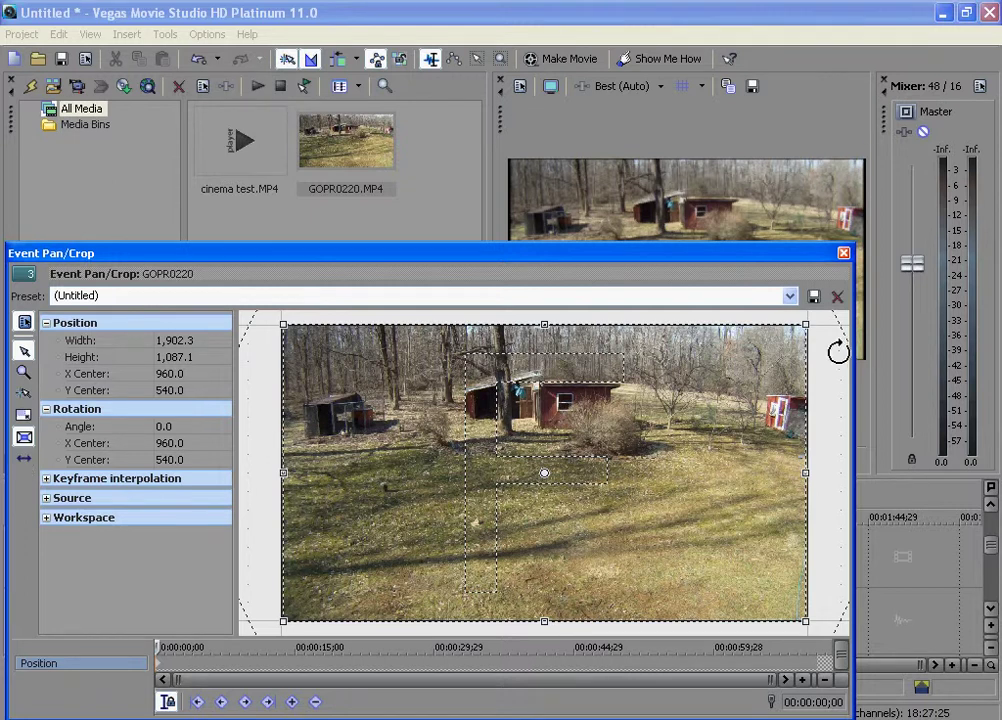
mouse_move(806, 327)
mouse_down()
mouse_move(796, 329)
mouse_move(802, 323)
mouse_up()
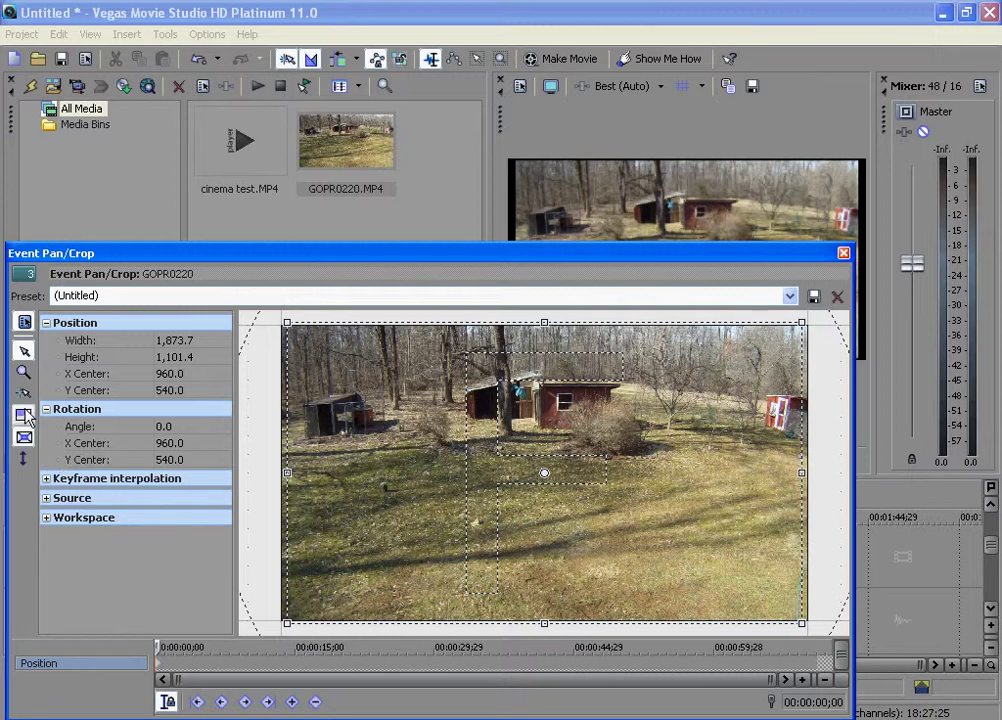
Lock the aspect ratio, enlarge the crop to 1,902.3 × 1,118.2, and shift it to X 956.4.
click(24, 415)
mouse_move(545, 322)
mouse_down()
mouse_move(545, 356)
mouse_move(544, 318)
mouse_up()
drag(275, 472, 280, 478)
click(23, 458)
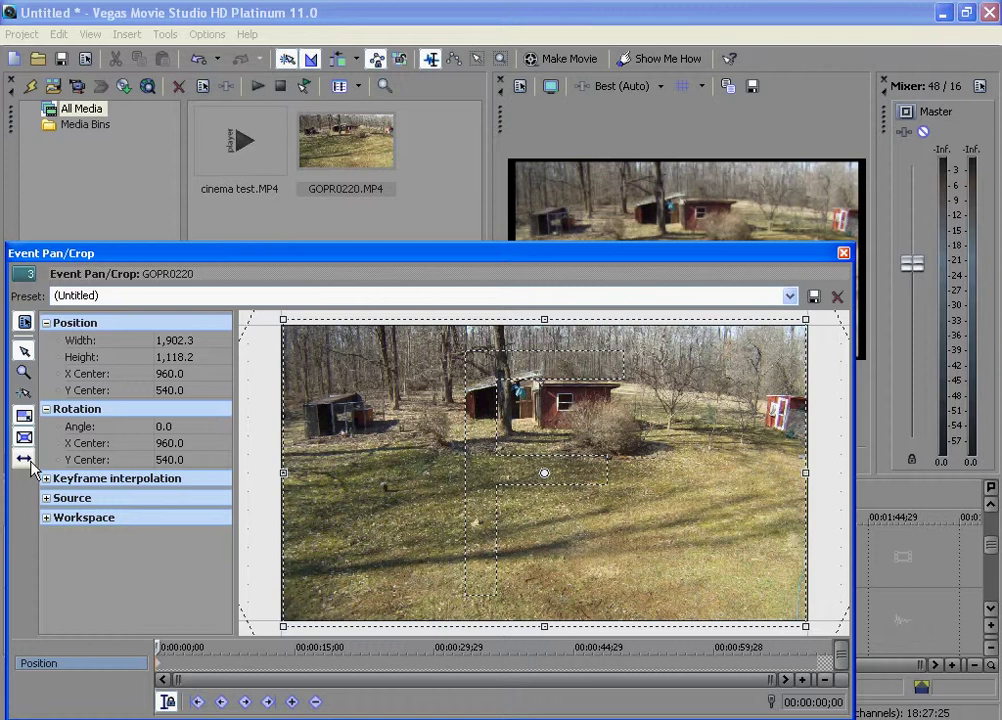
mouse_move(369, 447)
mouse_down()
mouse_move(371, 428)
mouse_move(367, 438)
mouse_up()
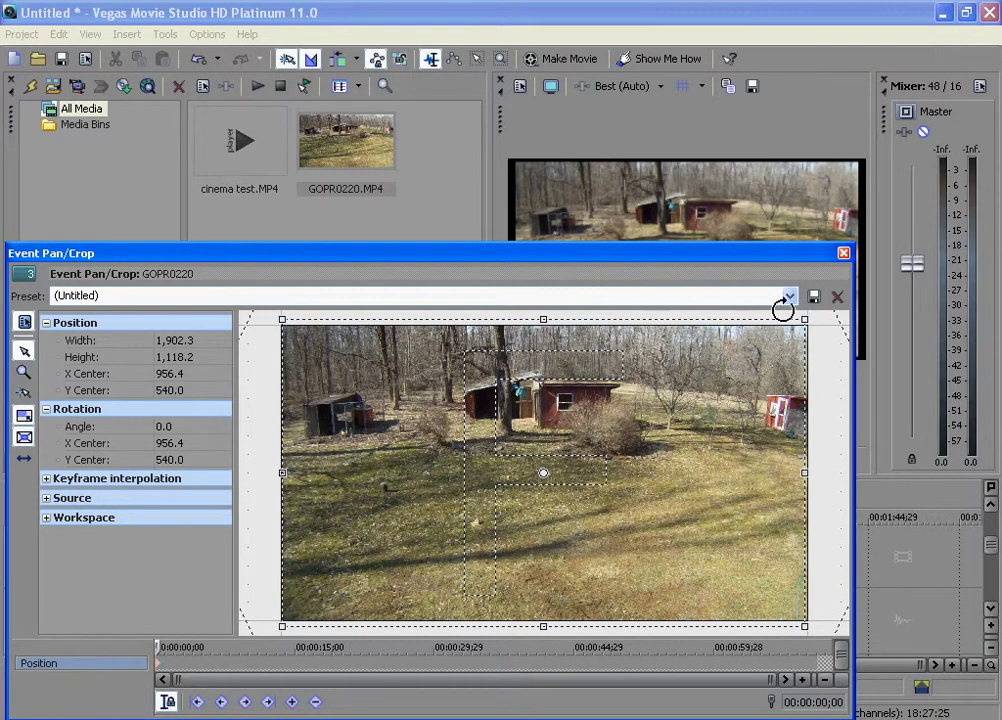
click(789, 296)
Reset to (Default), then zoom the crop to 1,476.0 × 830.3 centred at 992.1, 443.7 on the sheds.
click(710, 312)
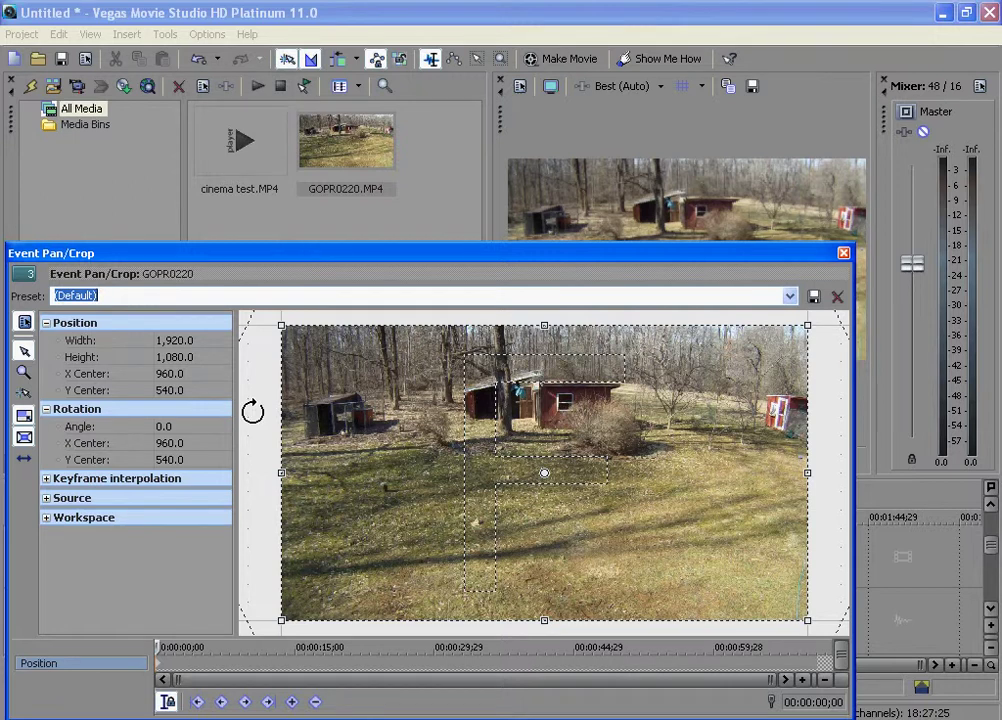
click(280, 326)
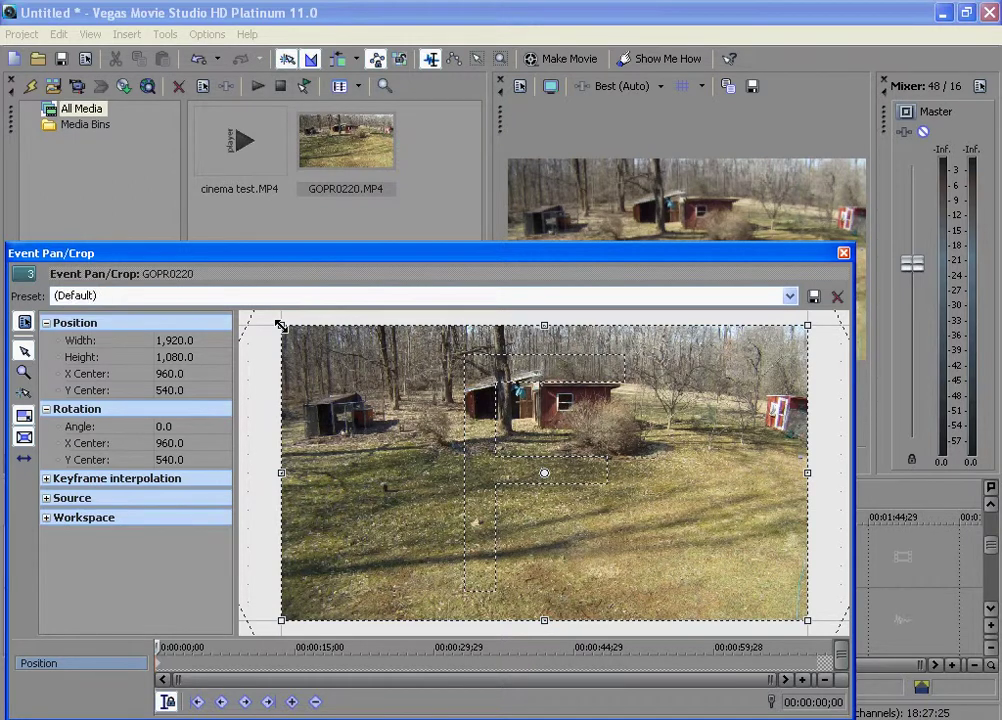
drag(280, 326, 331, 360)
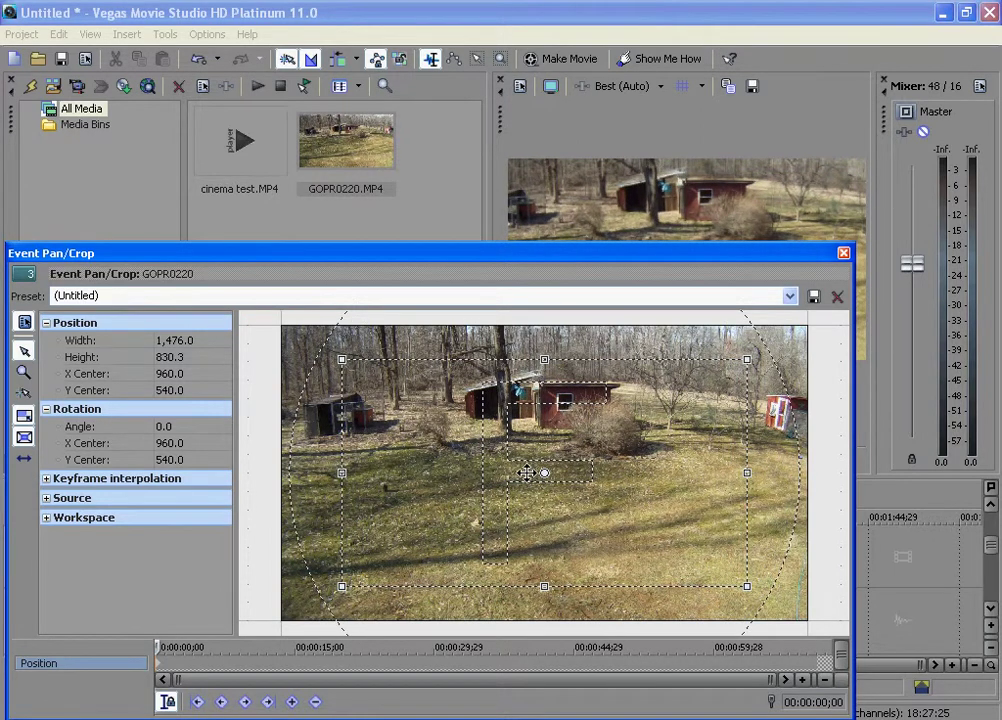
drag(521, 474, 523, 455)
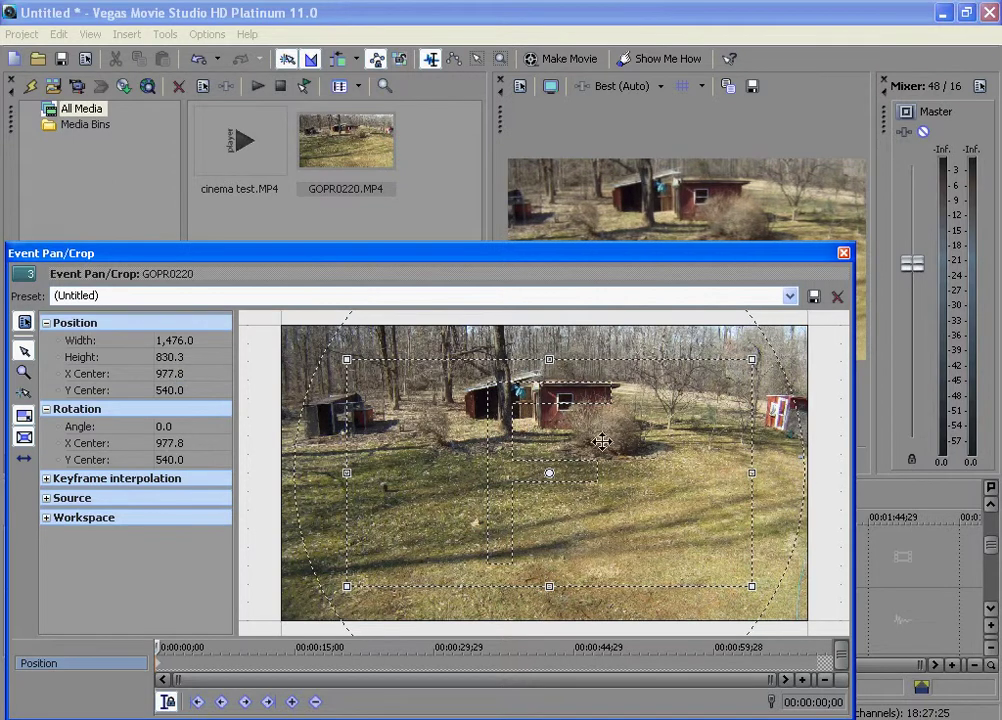
drag(601, 441, 631, 424)
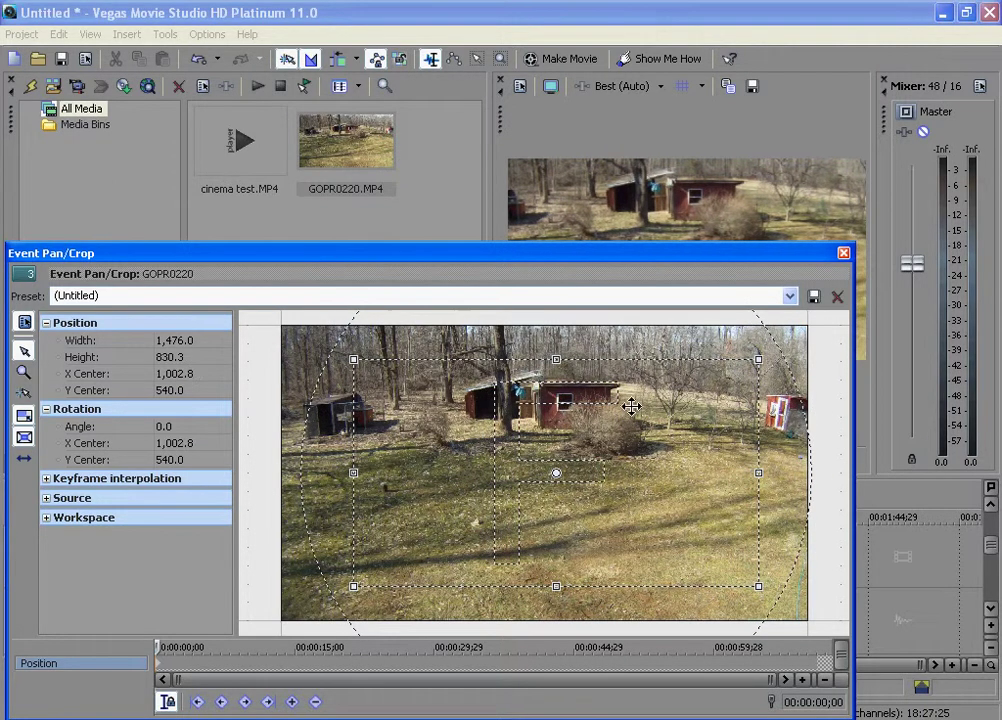
click(24, 458)
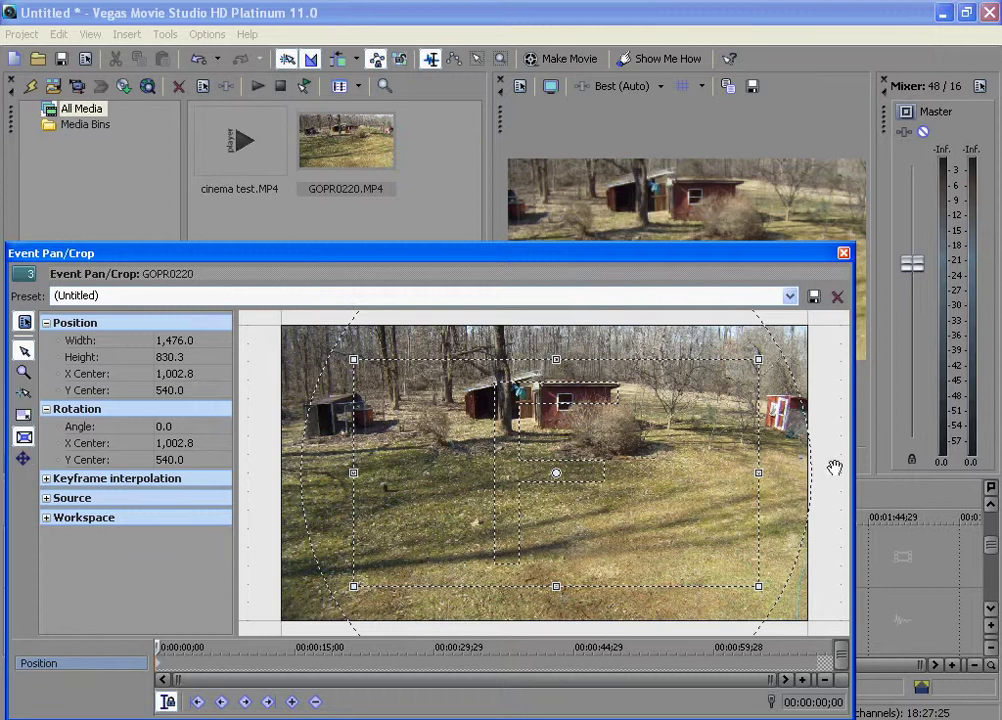
drag(678, 472, 677, 445)
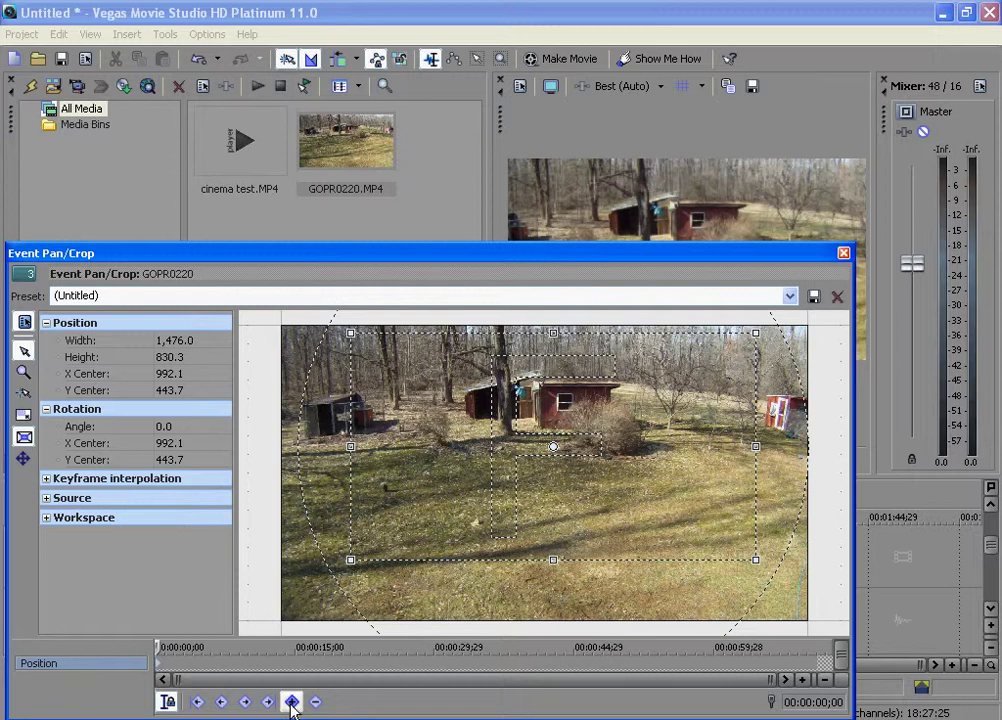
At 00:00:04;10, widen the crop to 2,517.8 × 1,222.7 to create a zoomed-out keyframe.
click(157, 647)
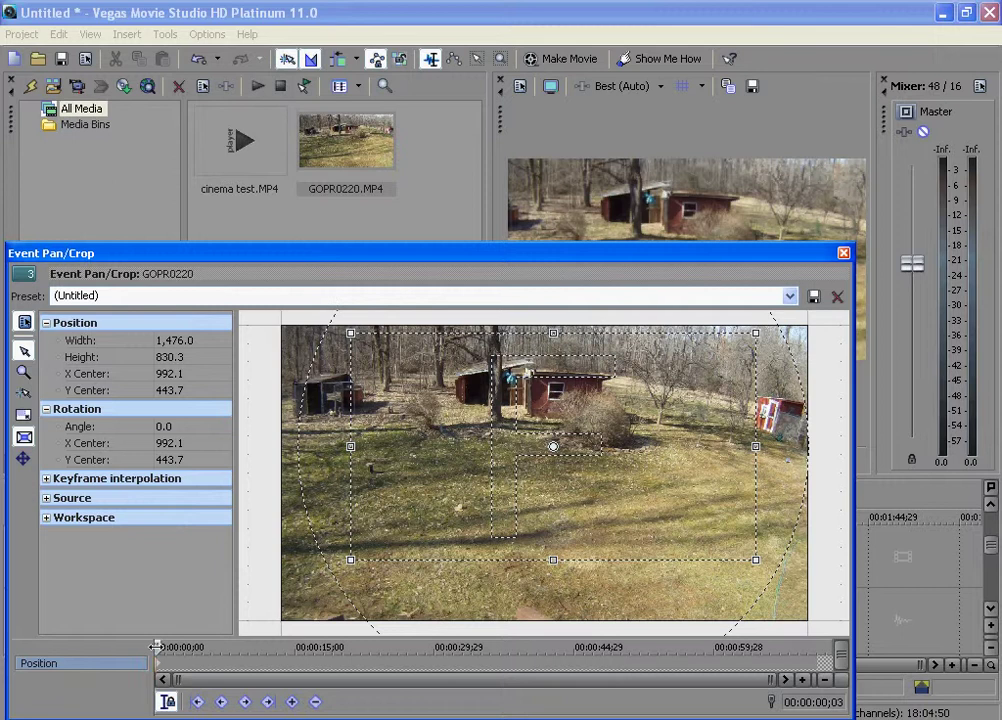
key(Right)
key(Right)
key(Right)
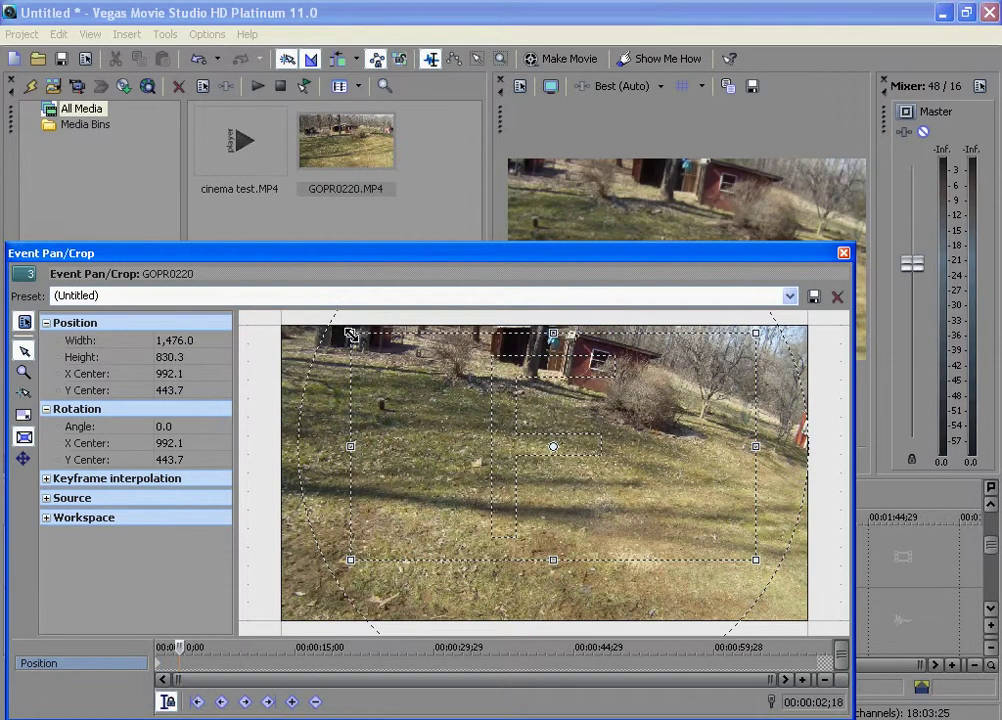
drag(351, 335, 209, 284)
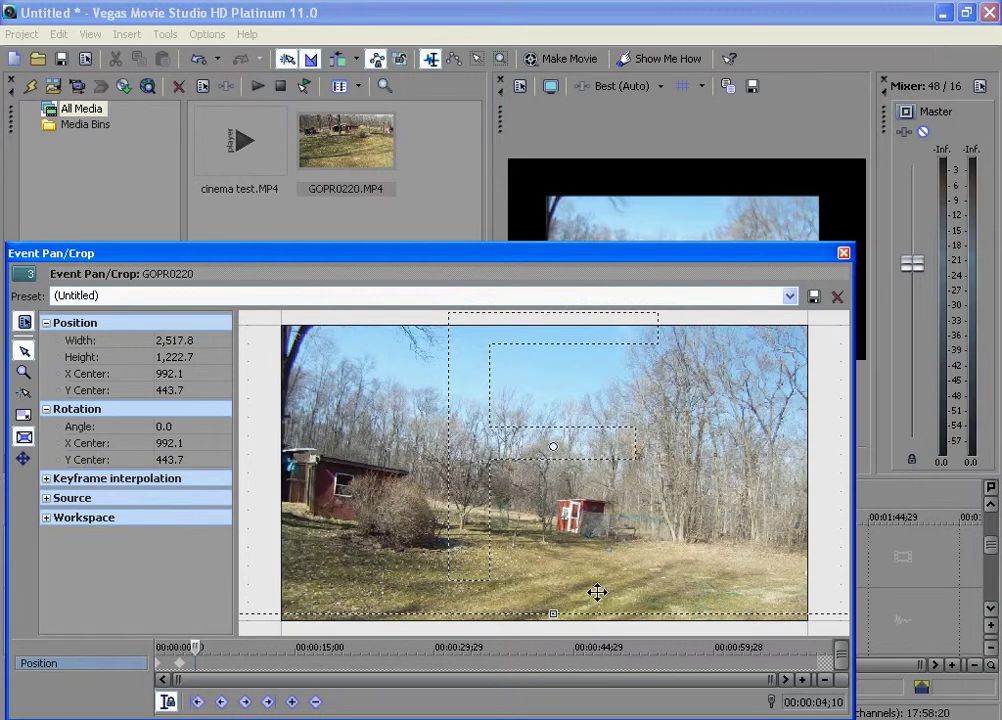
Zoom the workspace out, resize the 00:00:04;10 crop to 1,961.2 × 808.9 and rotate it to 185.9°.
click(24, 371)
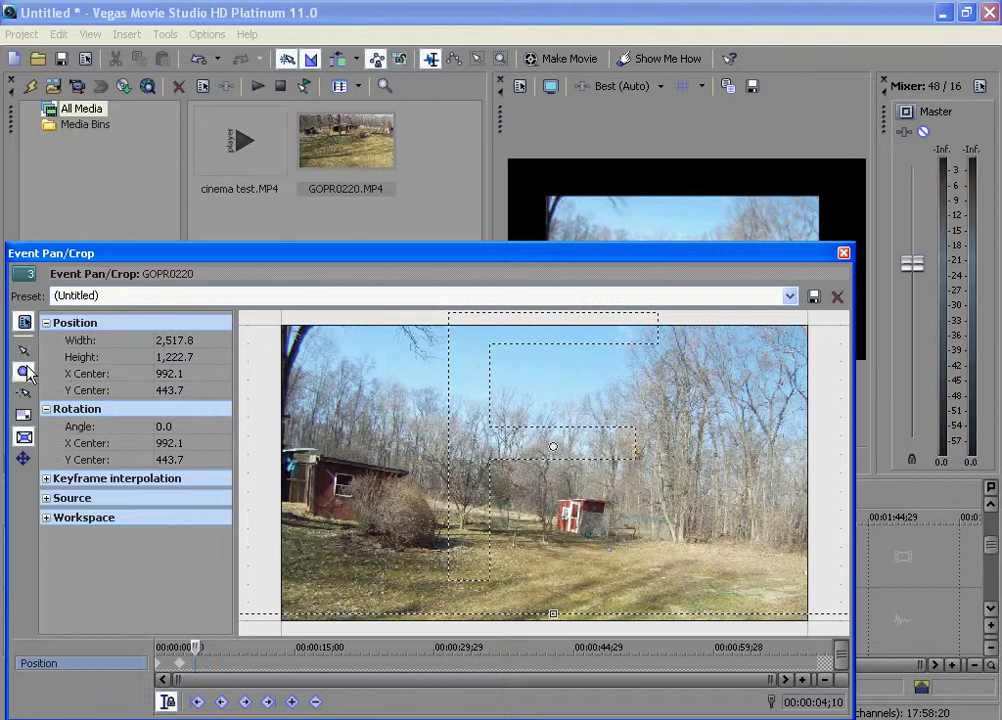
right_click(356, 388)
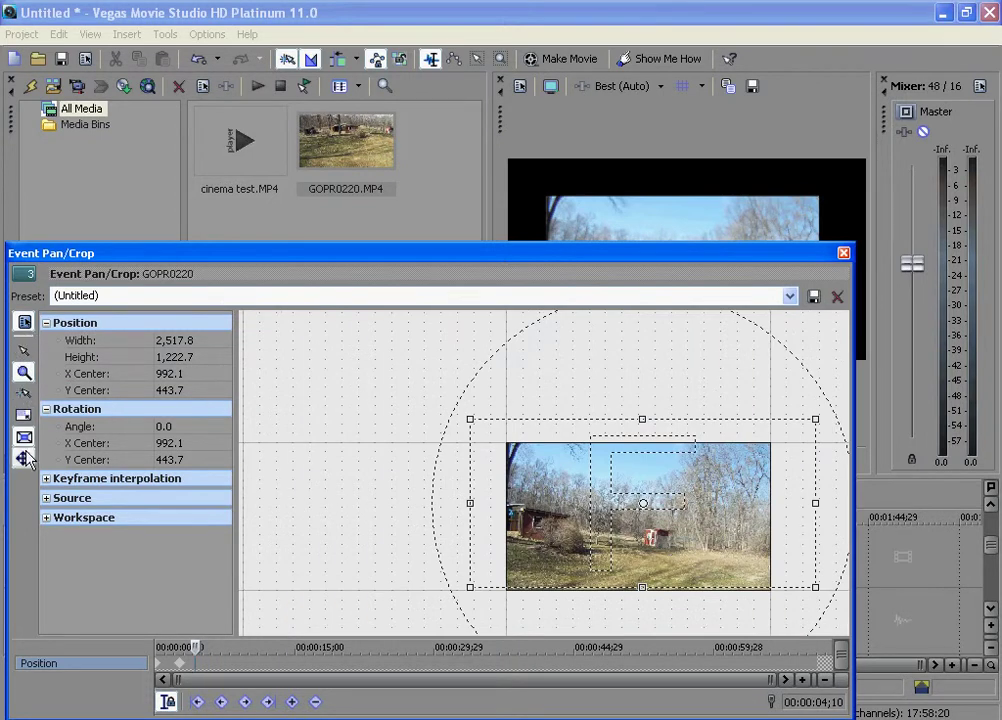
click(24, 350)
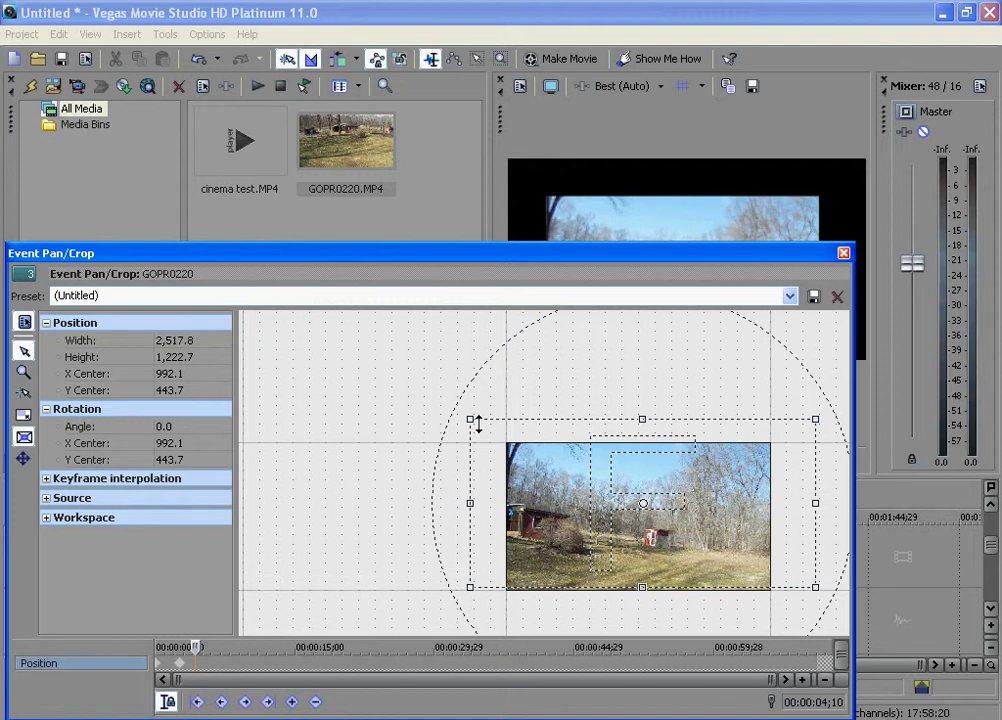
drag(470, 418, 505, 443)
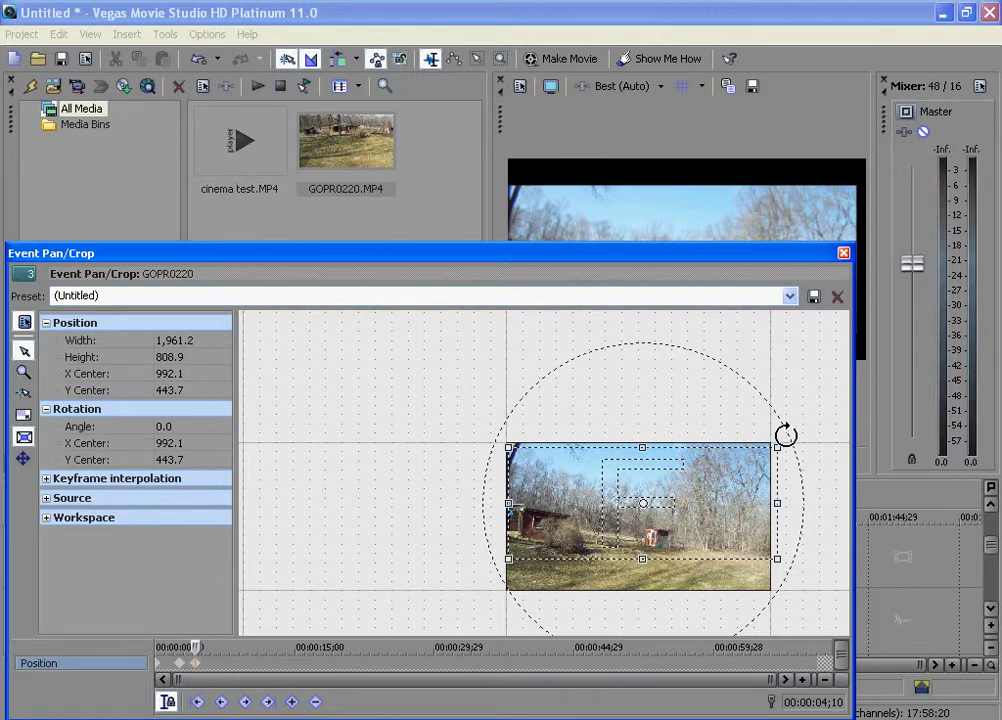
drag(785, 433, 440, 422)
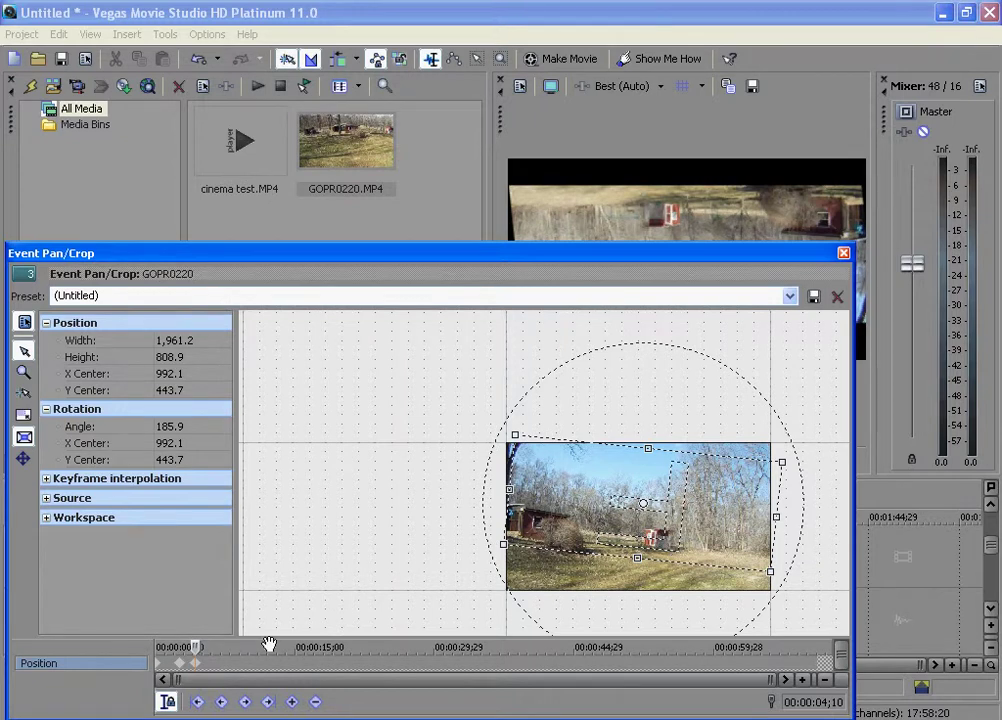
At 00:00:05;12, rotate the crop back to nearly level at 0.5°.
click(196, 647)
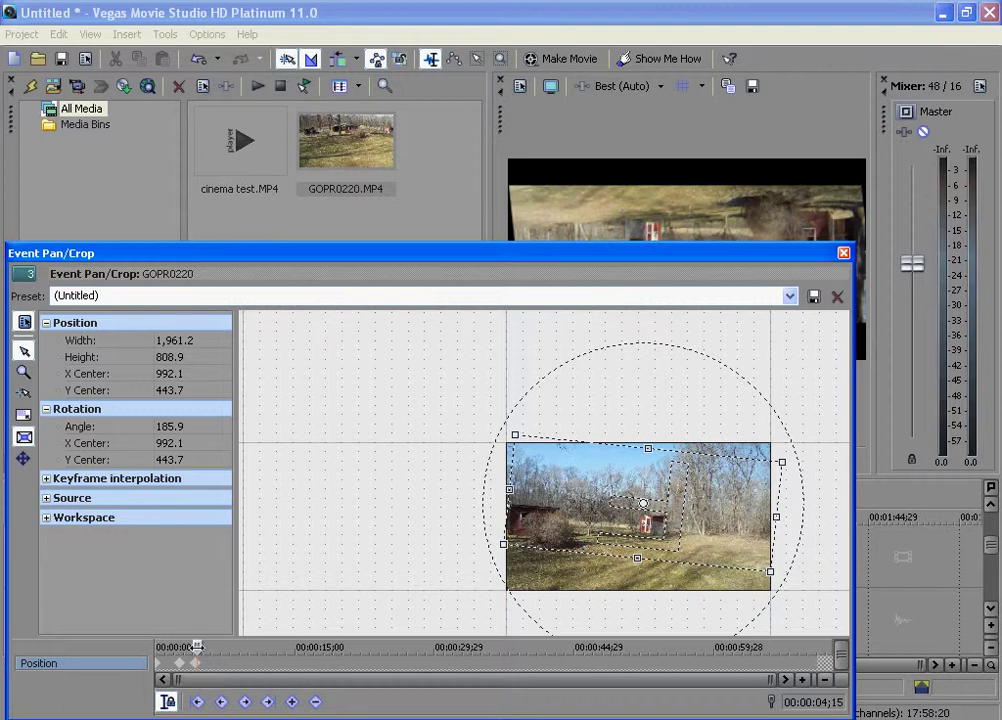
drag(196, 647, 210, 647)
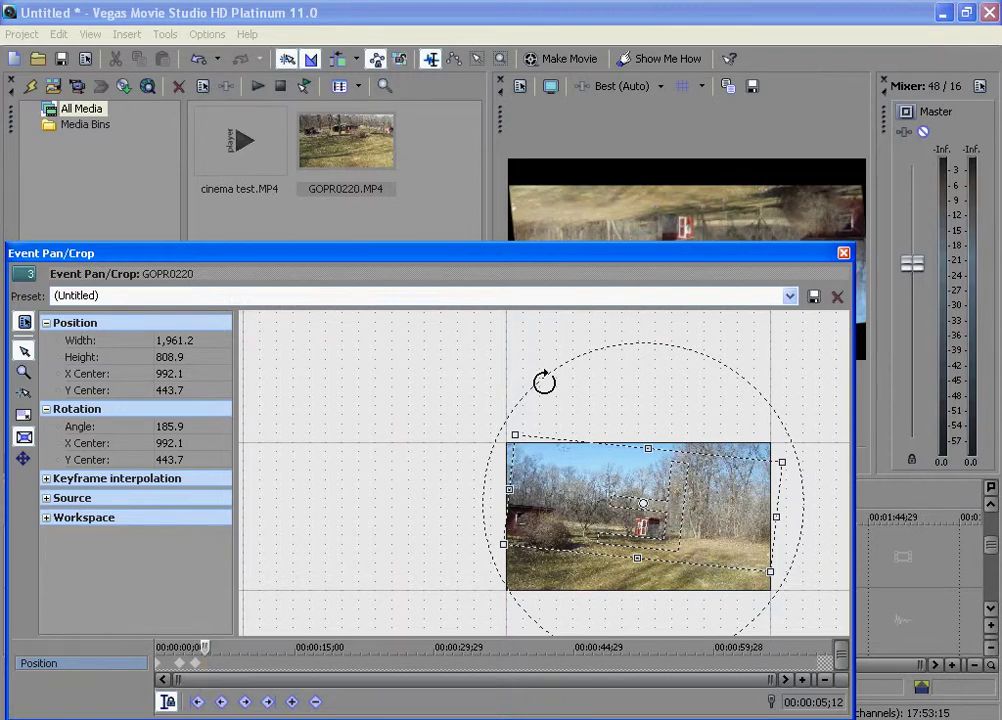
drag(544, 382, 763, 593)
drag(756, 607, 750, 612)
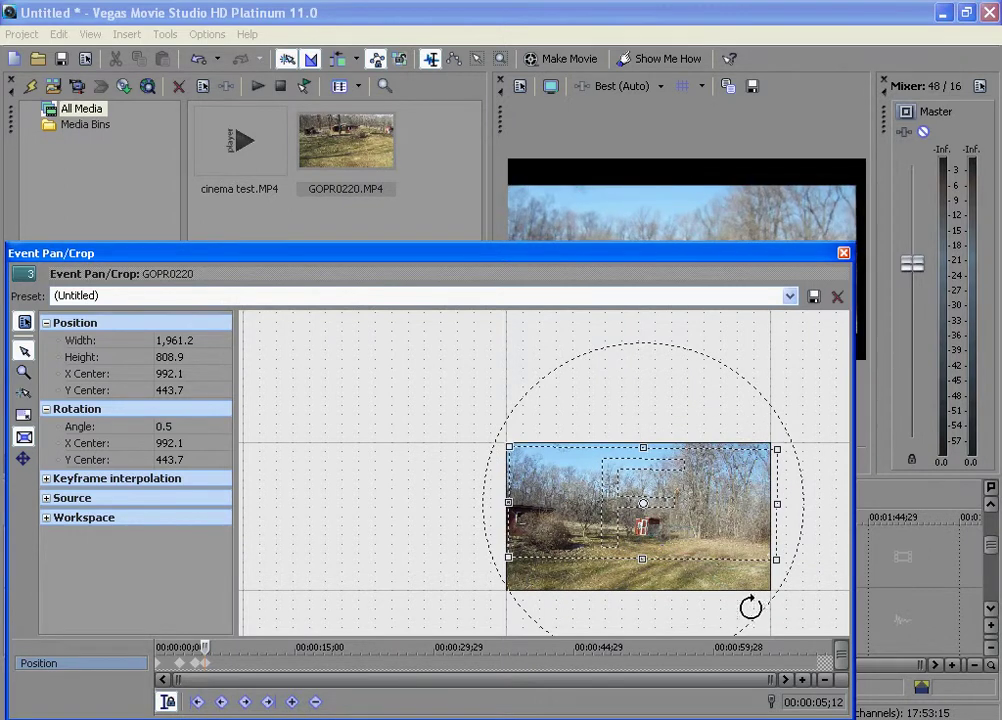
Stretch the crop's top and bottom edges to 1,251.2 tall and cycle the move constraint.
drag(644, 446, 644, 439)
drag(643, 567, 644, 592)
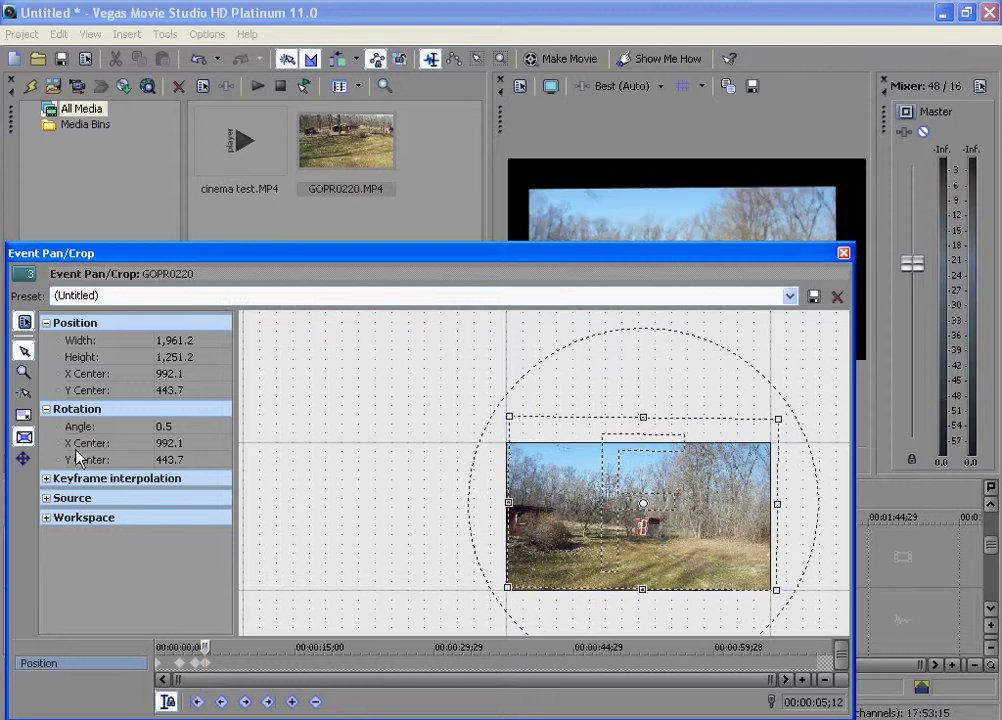
click(23, 458)
click(23, 458)
Reset the crop to the (Default) 1,920 × 1,080 preset and close Event Pan/Crop.
drag(644, 418, 644, 443)
click(790, 296)
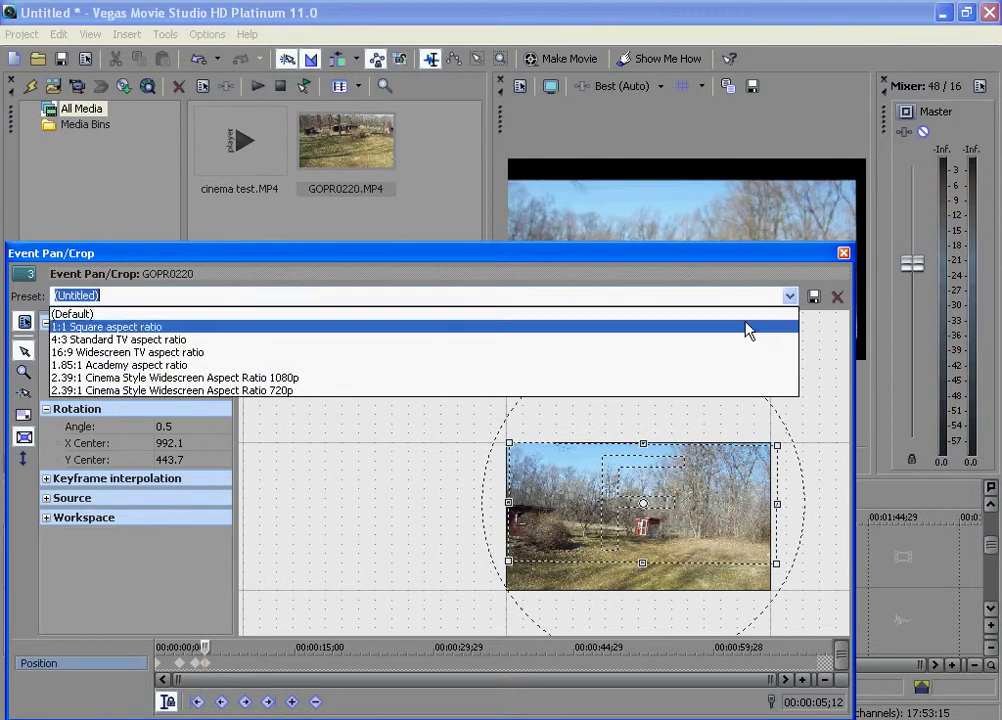
click(726, 314)
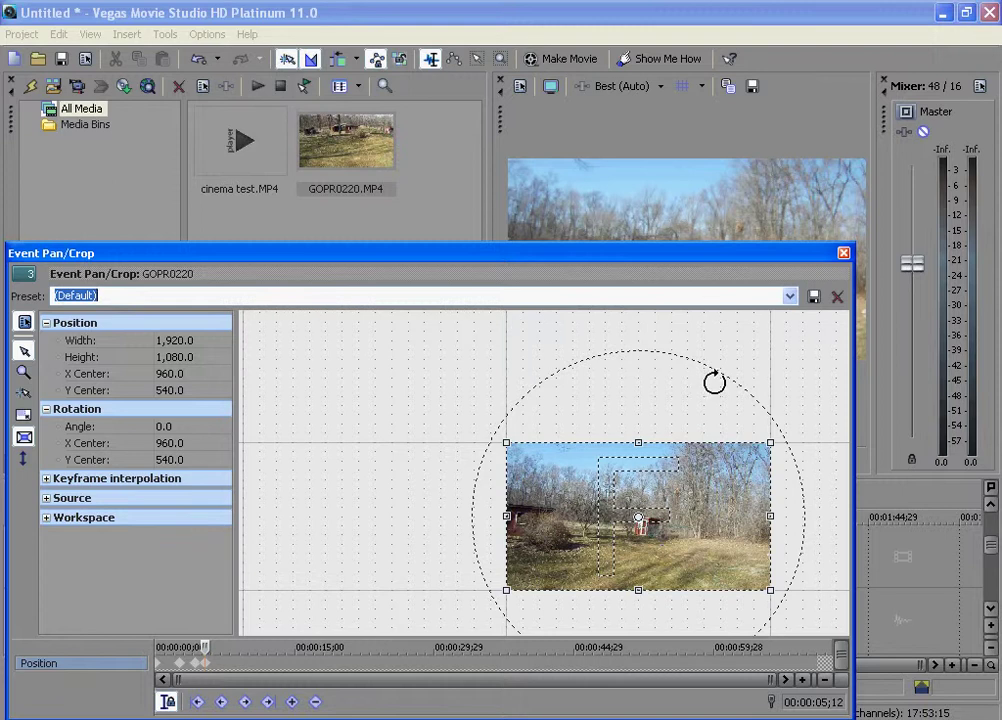
click(843, 254)
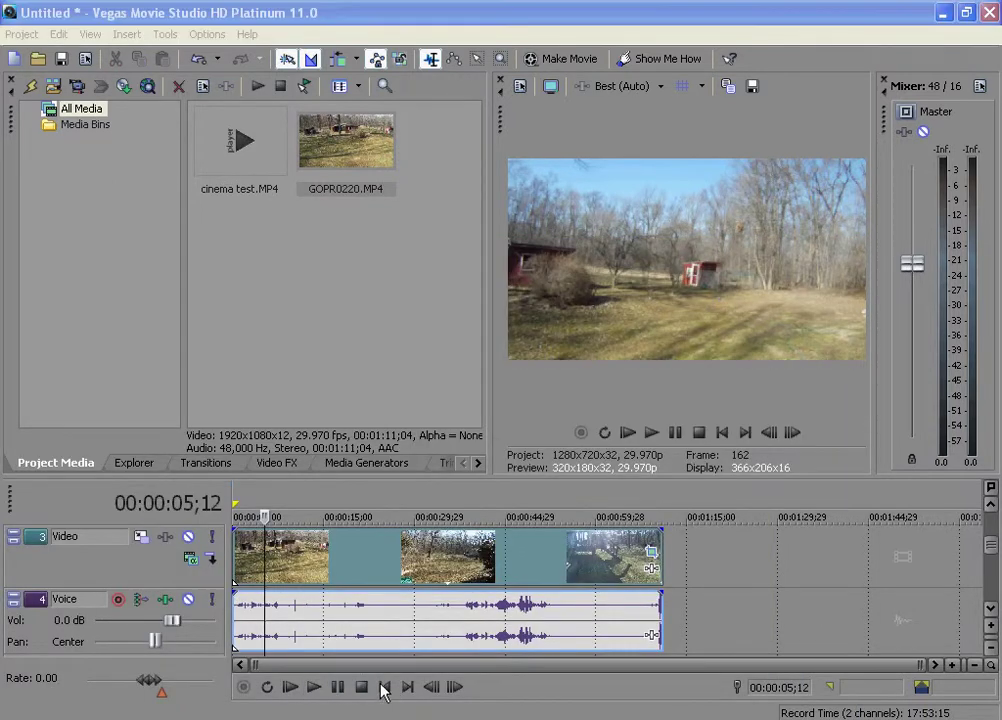
Set preview quality to Preview (Quarter).
click(625, 86)
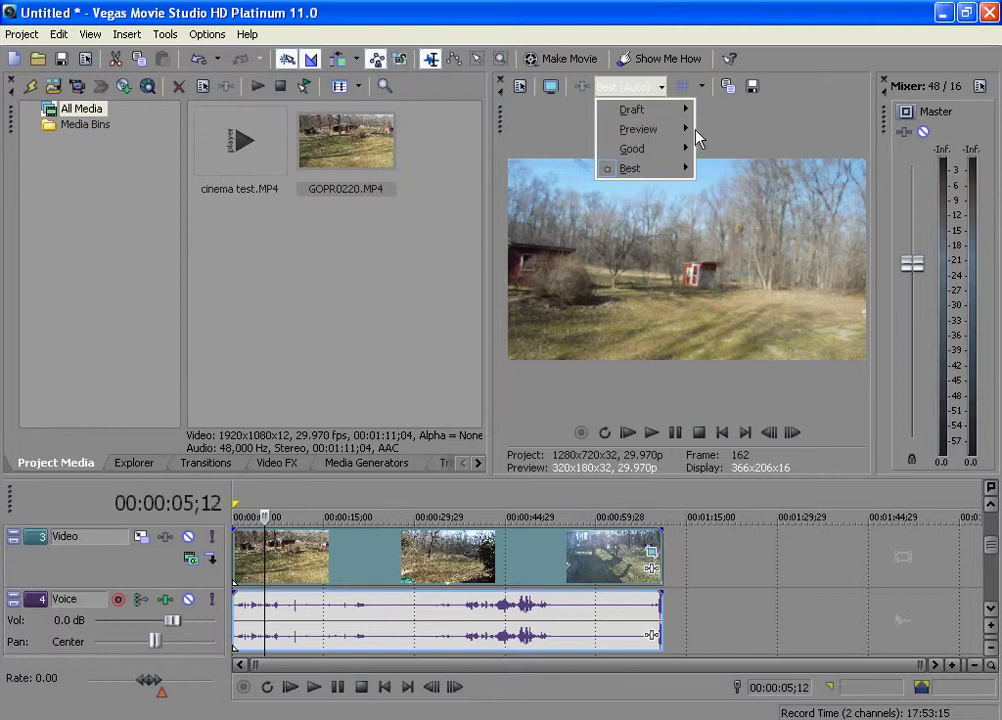
mouse_move(690, 132)
click(733, 188)
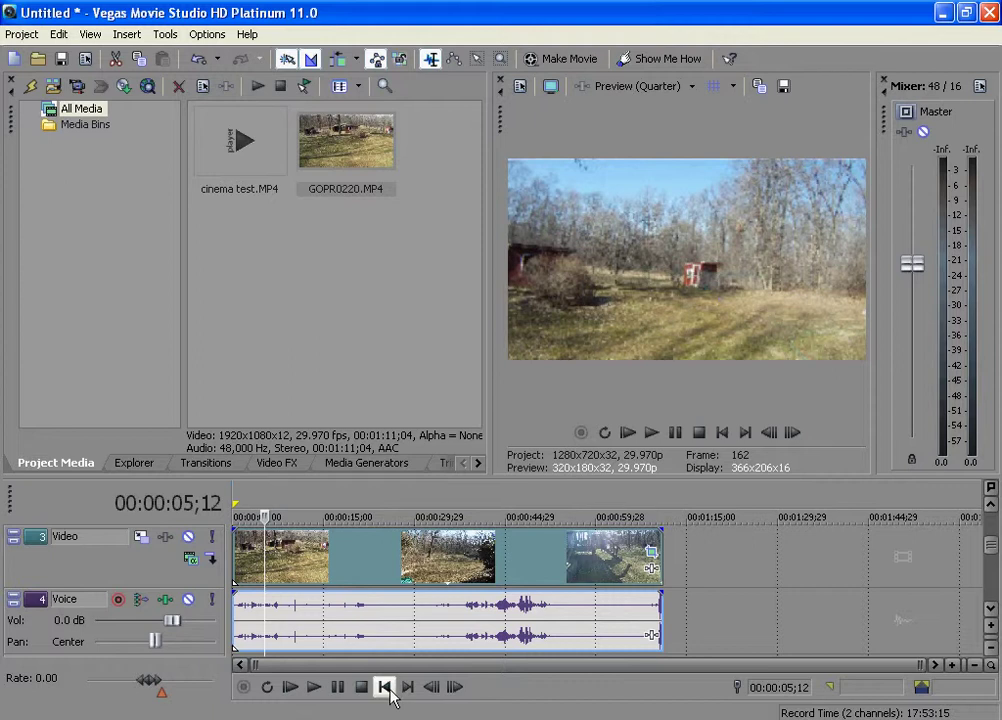
Play the project from the start with the Voice track muted, then pause and rewind.
click(384, 687)
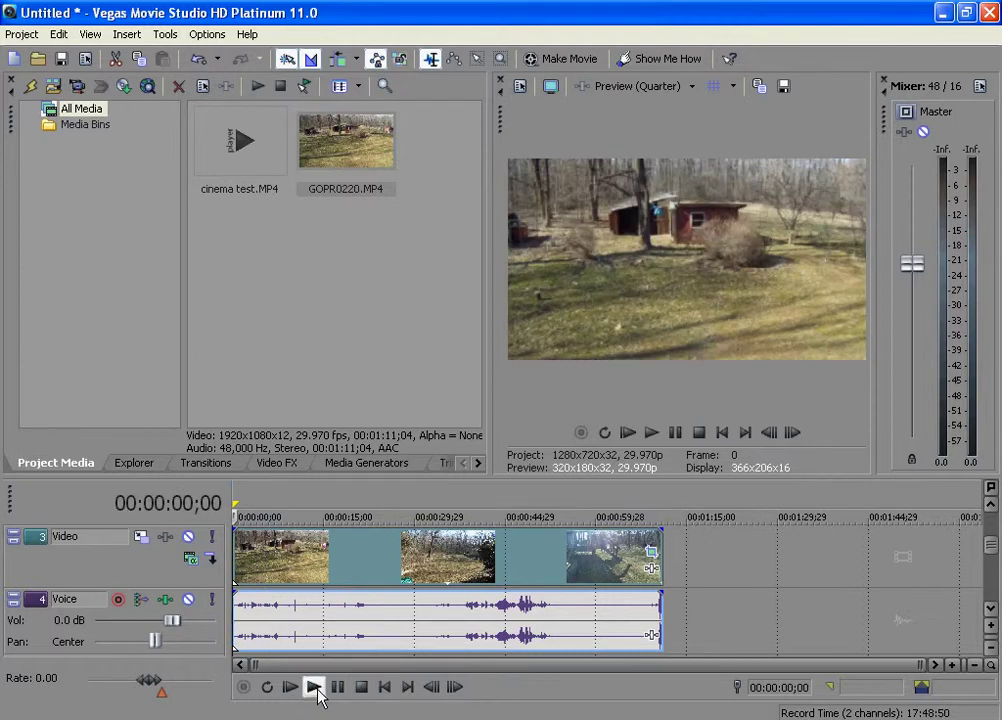
click(316, 690)
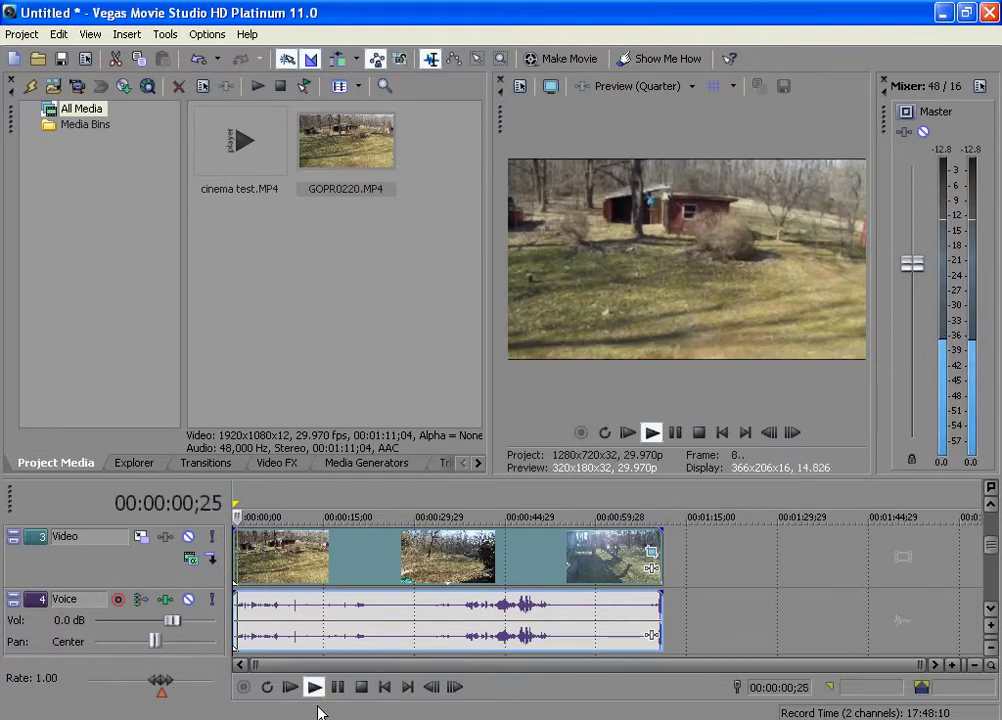
click(189, 599)
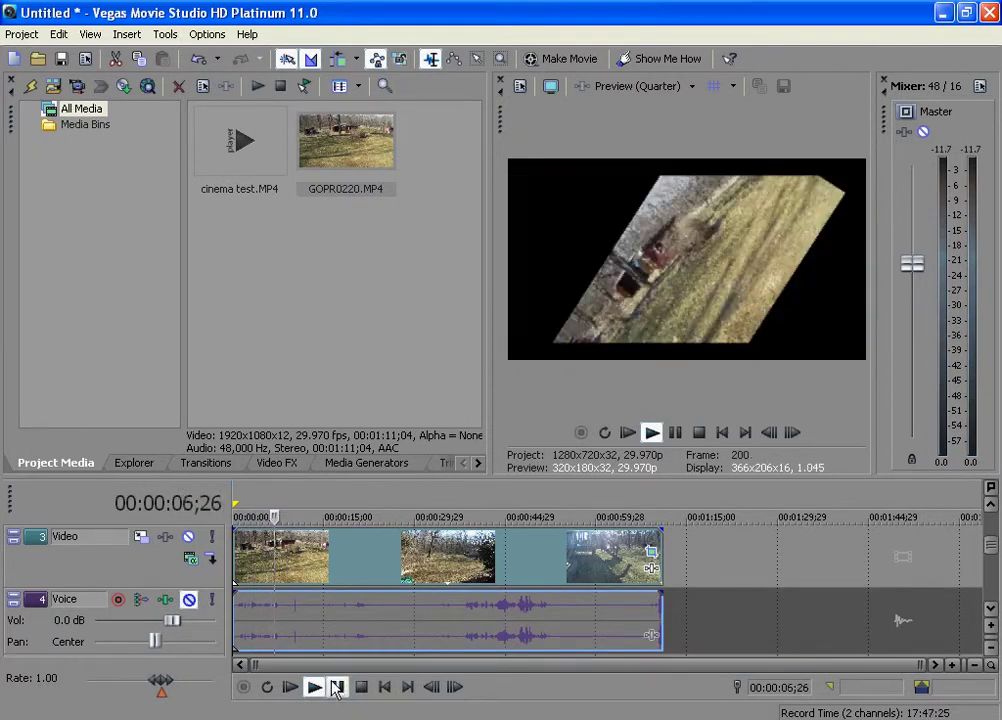
click(339, 688)
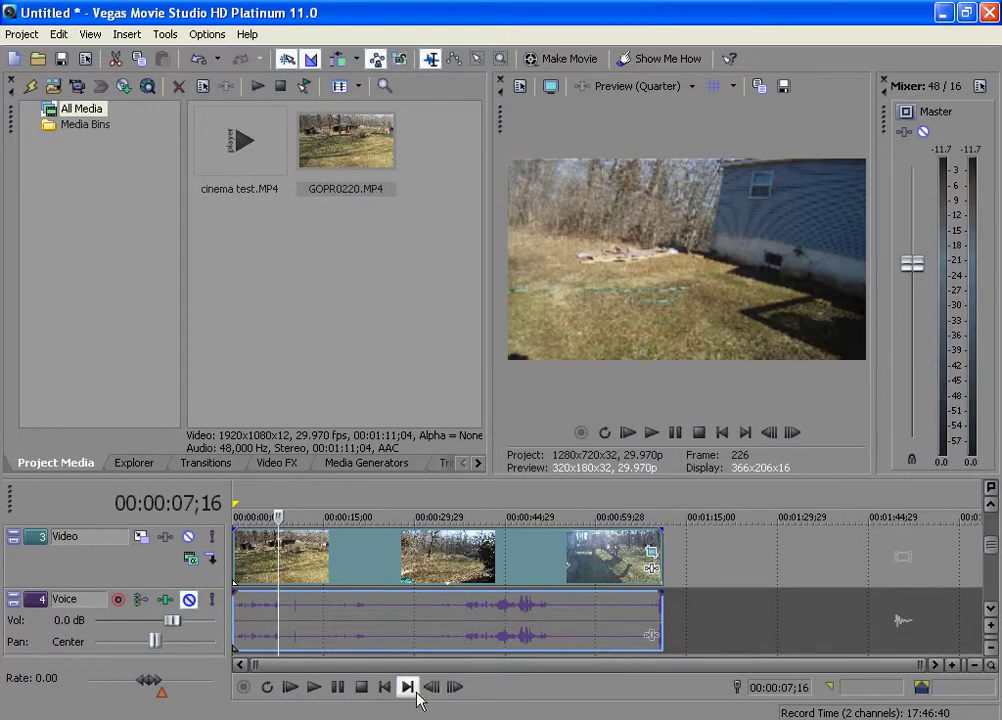
click(384, 687)
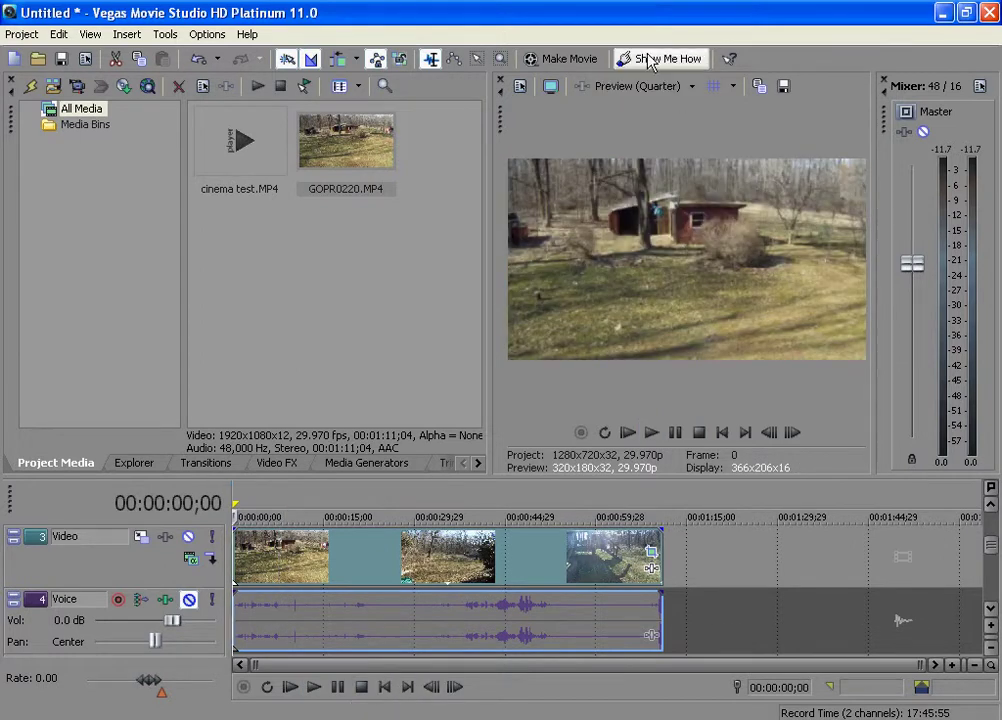
Test playback at Draft (Quarter) preview quality, then rewind to the start.
click(689, 87)
mouse_move(687, 108)
click(735, 168)
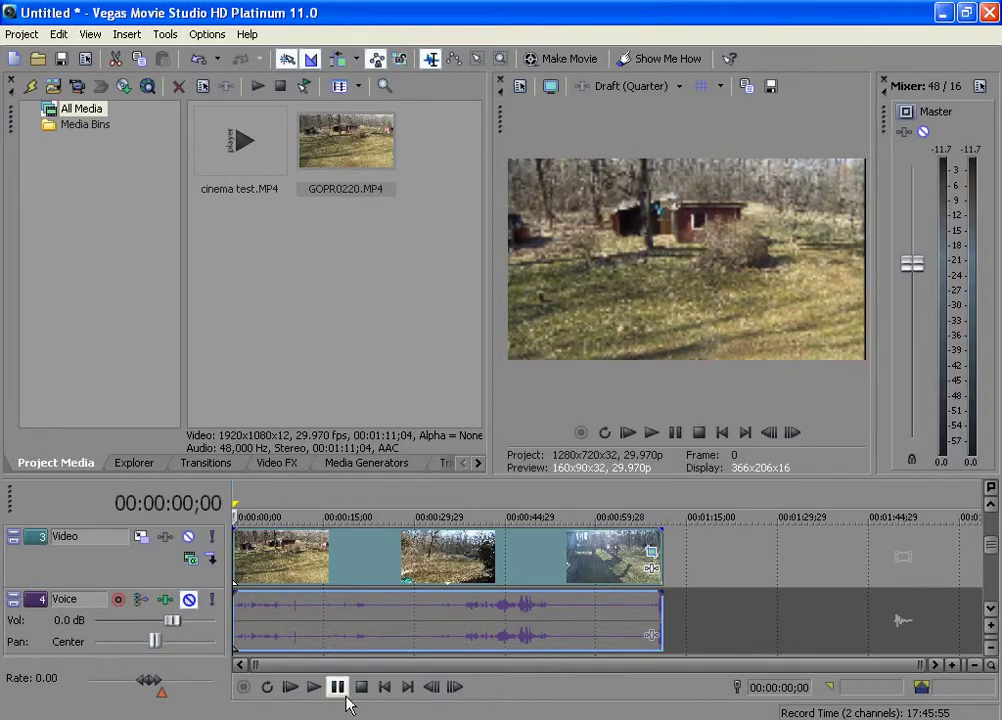
click(313, 687)
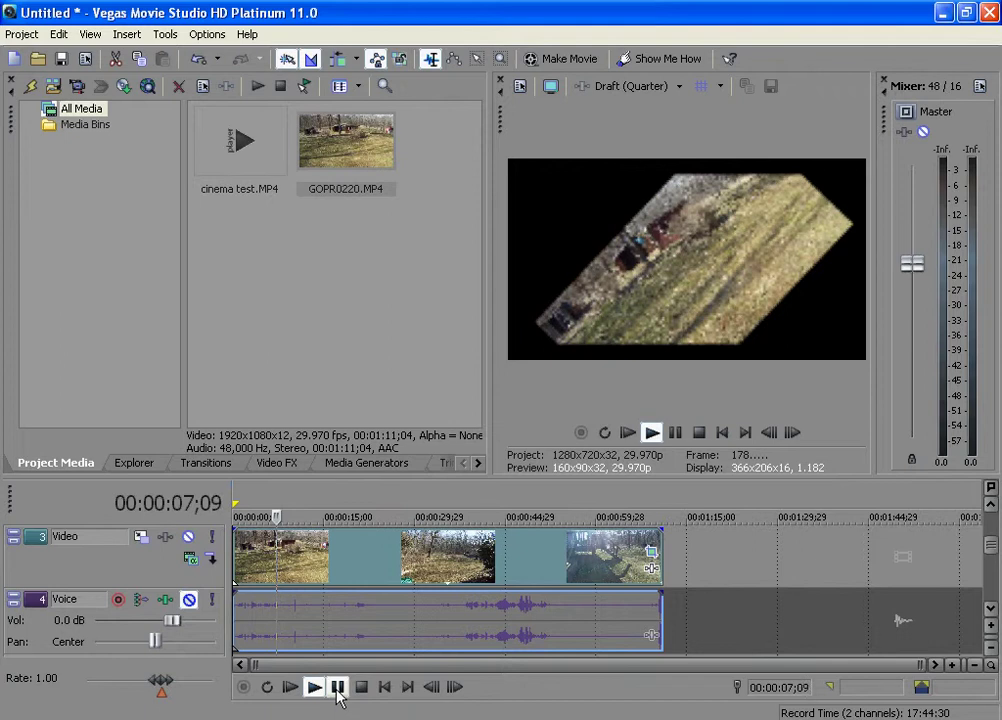
click(339, 688)
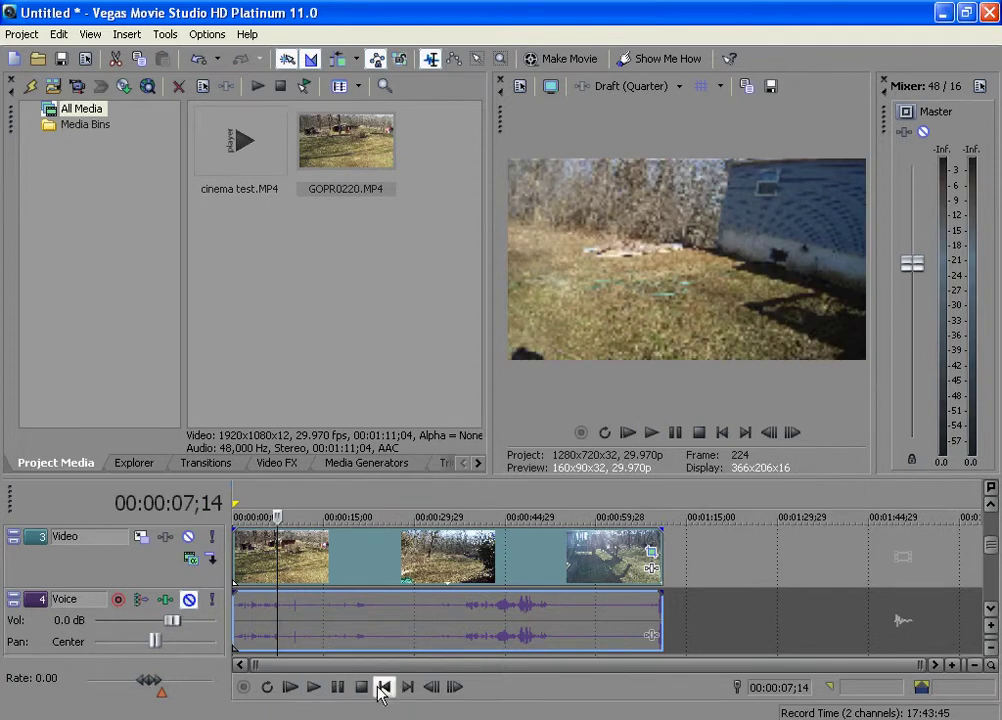
click(383, 687)
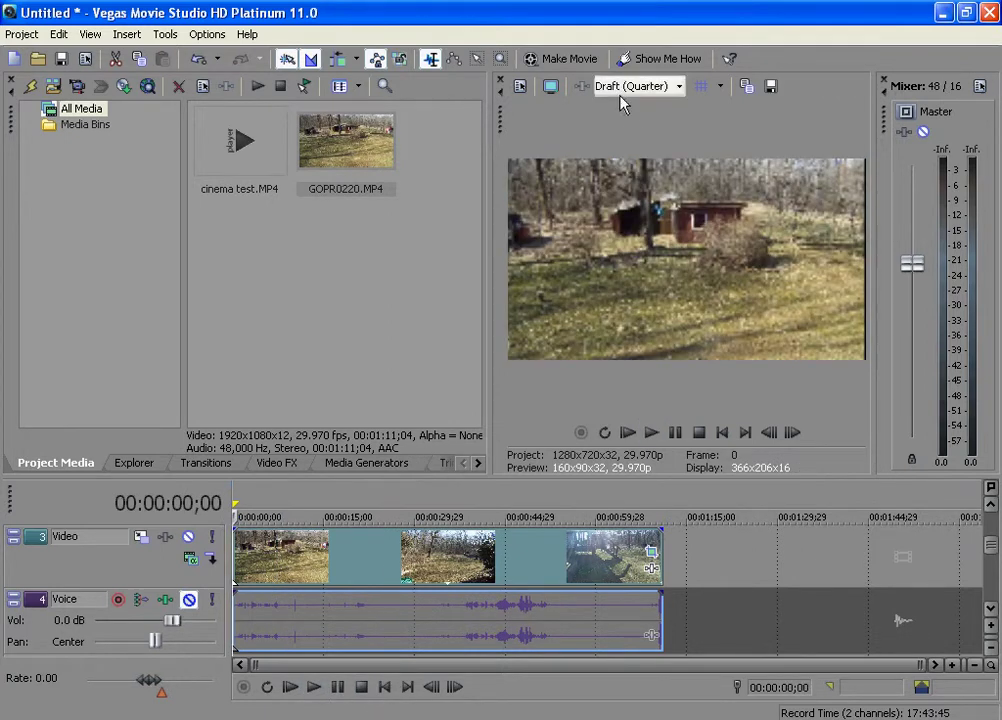
Restore preview quality to Best (Auto) and reopen GOPR0220's Event Pan/Crop window.
click(655, 86)
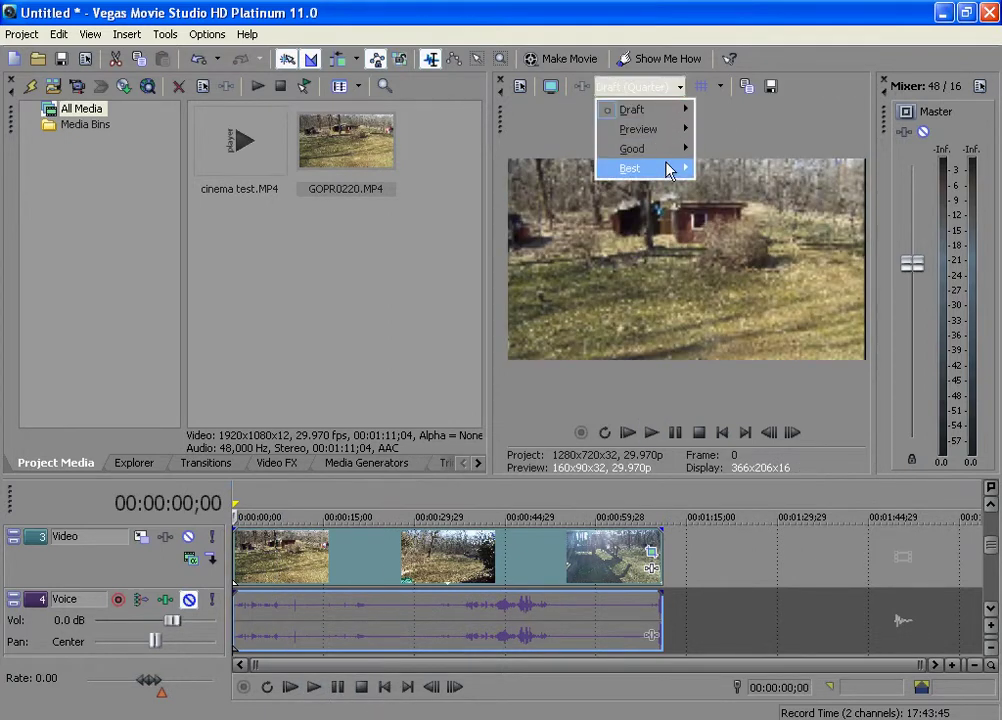
mouse_move(680, 170)
click(720, 172)
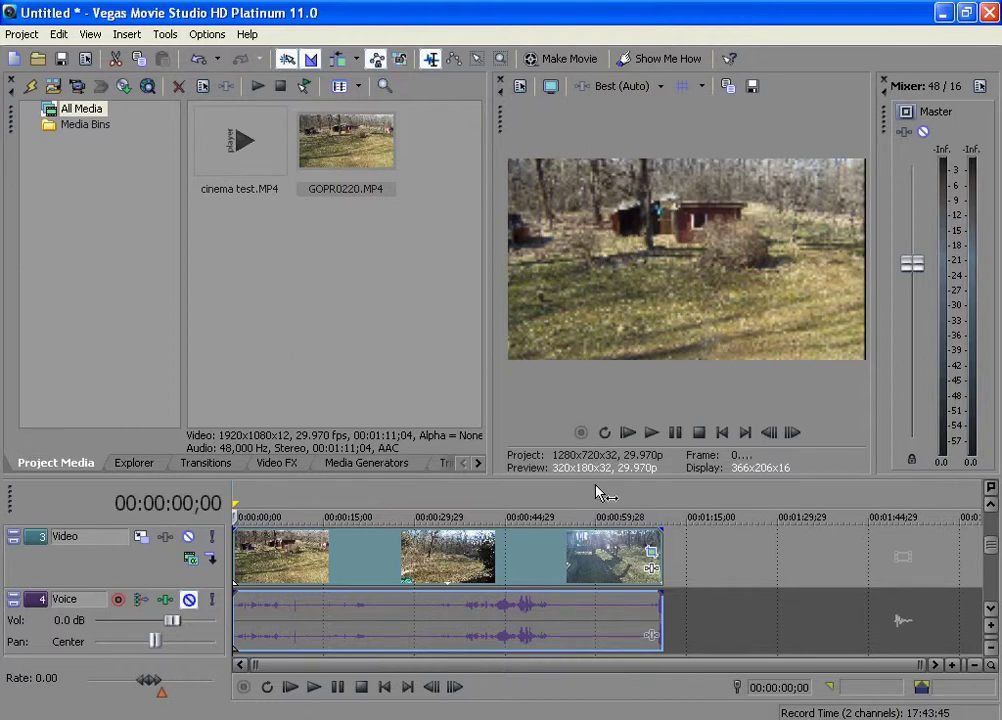
click(651, 551)
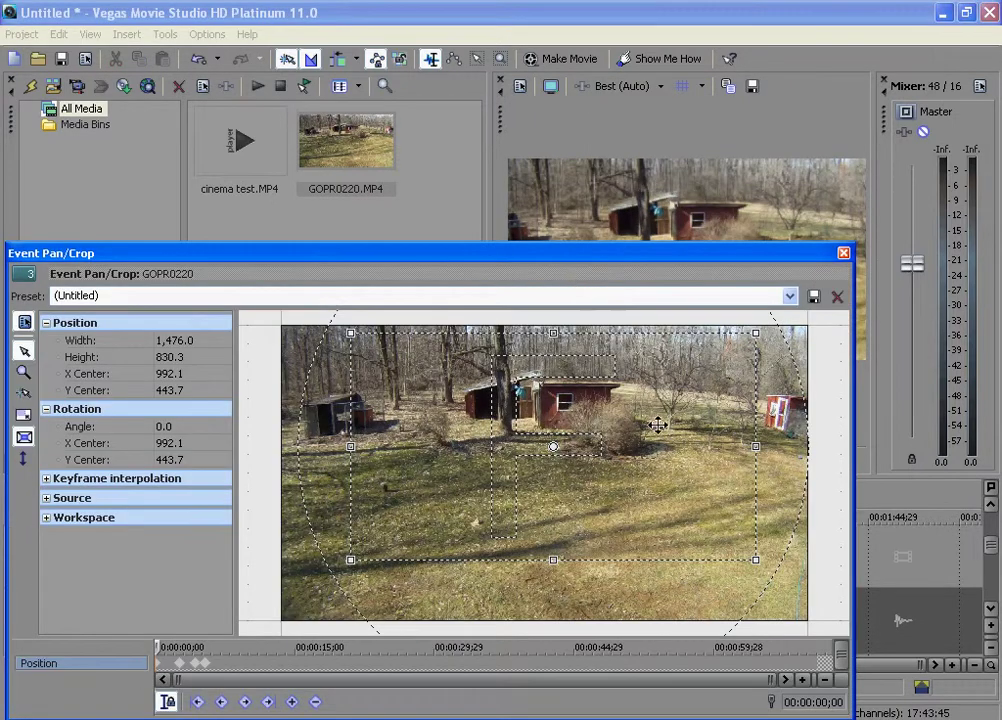
Reset GOPR0220's crop to the (Default) preset and enlarge the crop box.
click(791, 297)
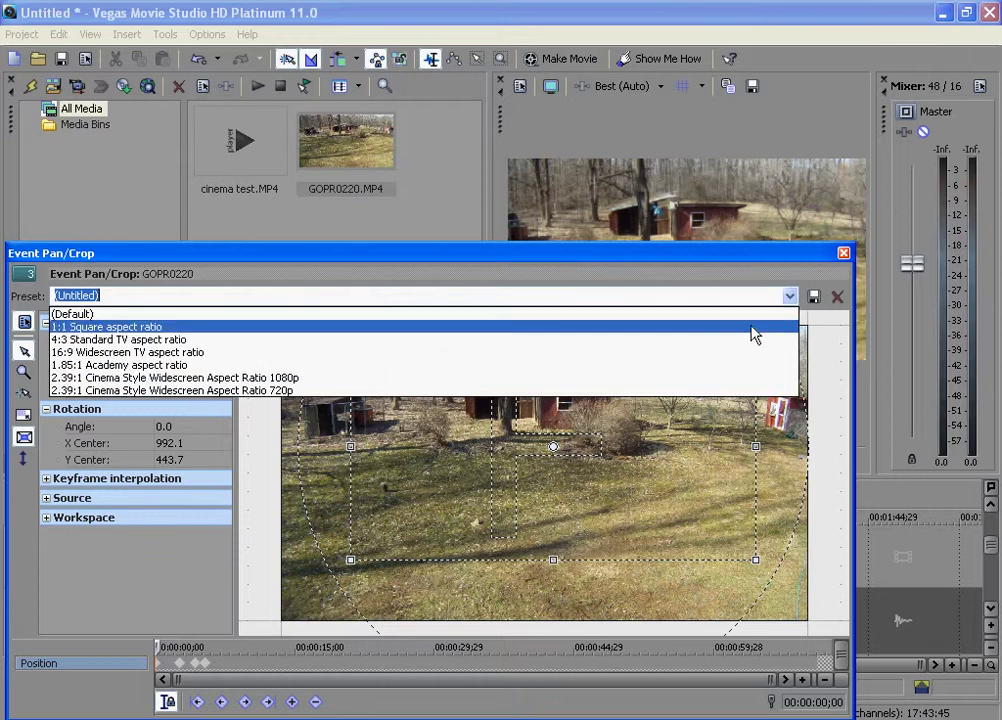
click(645, 314)
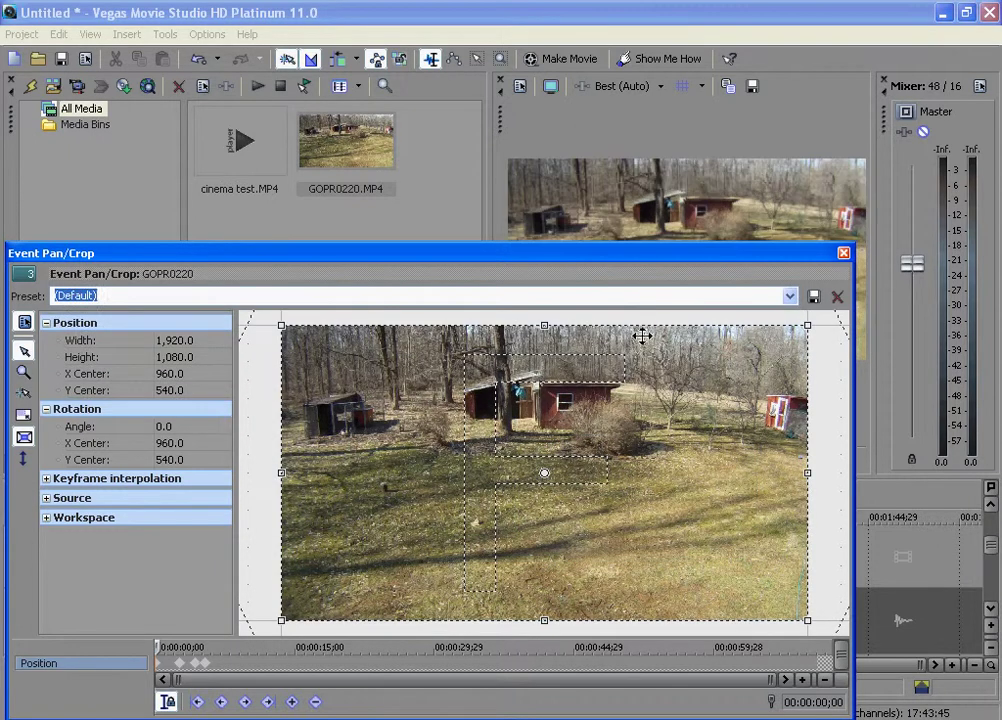
drag(807, 622, 786, 679)
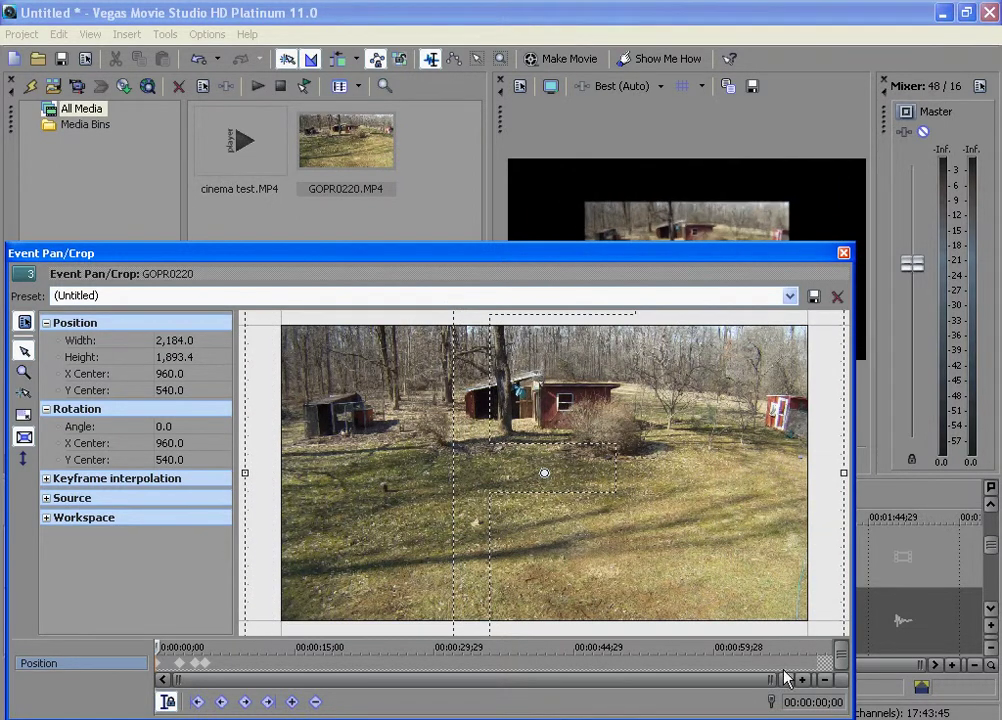
Shift the crop box down-right to centre 1,081.3, 907.5 at 2,184 × 1,893.4.
drag(651, 503, 703, 591)
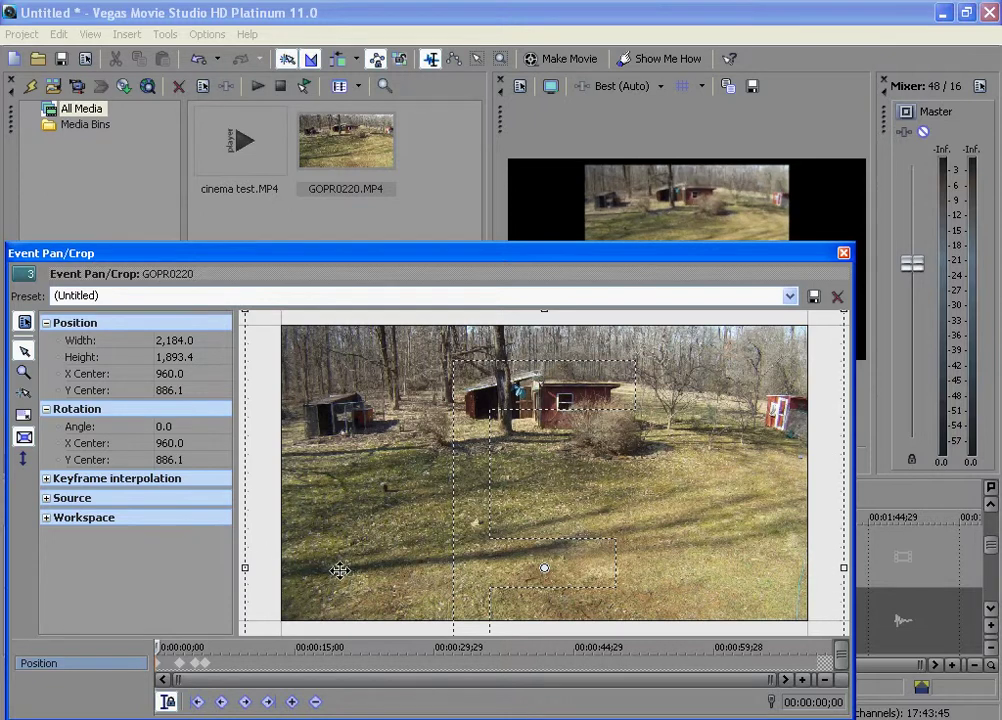
mouse_move(340, 570)
mouse_down()
mouse_move(362, 570)
mouse_move(336, 566)
mouse_up()
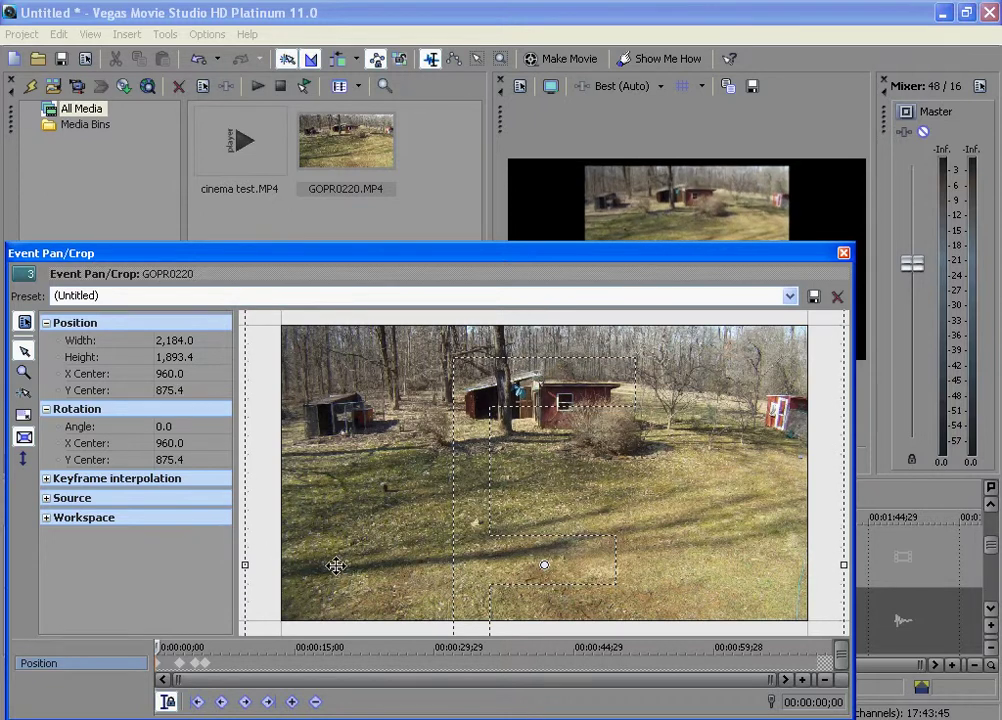
click(23, 458)
drag(366, 510, 399, 519)
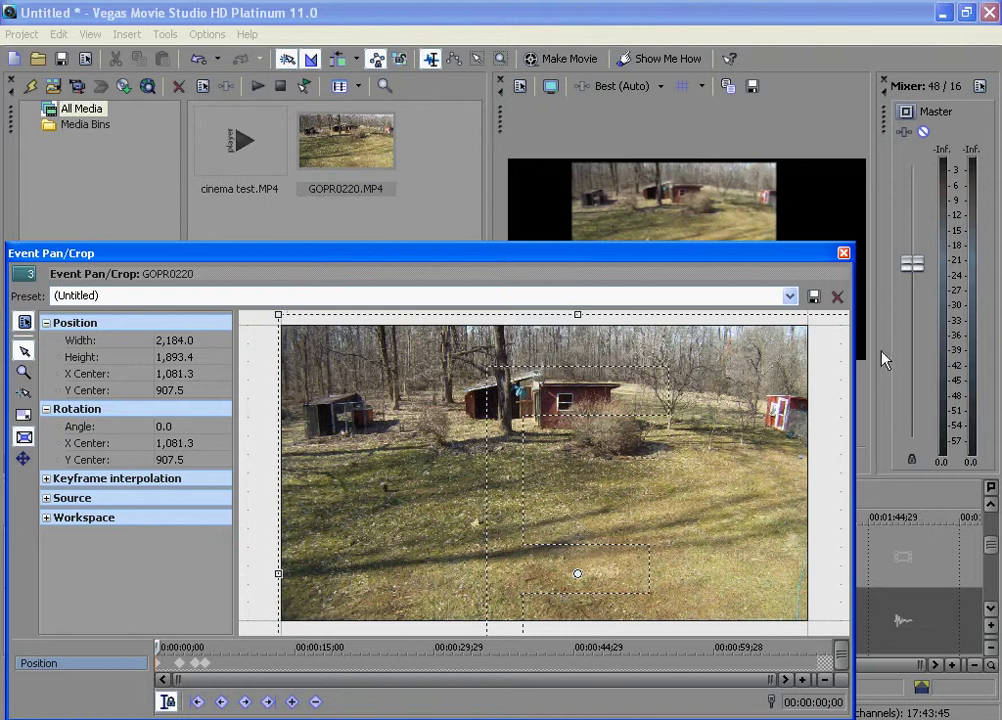
click(843, 254)
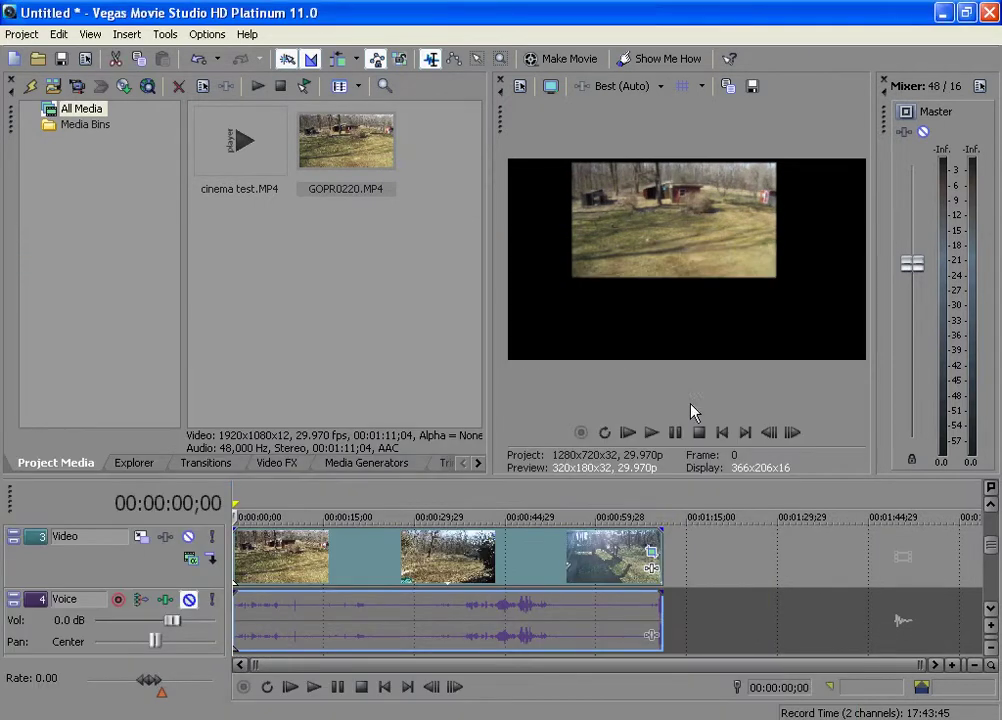
Narrow the Video track's motion frame to 1,102.38 × 720 at X -88.81, rotated -0.2°.
click(141, 540)
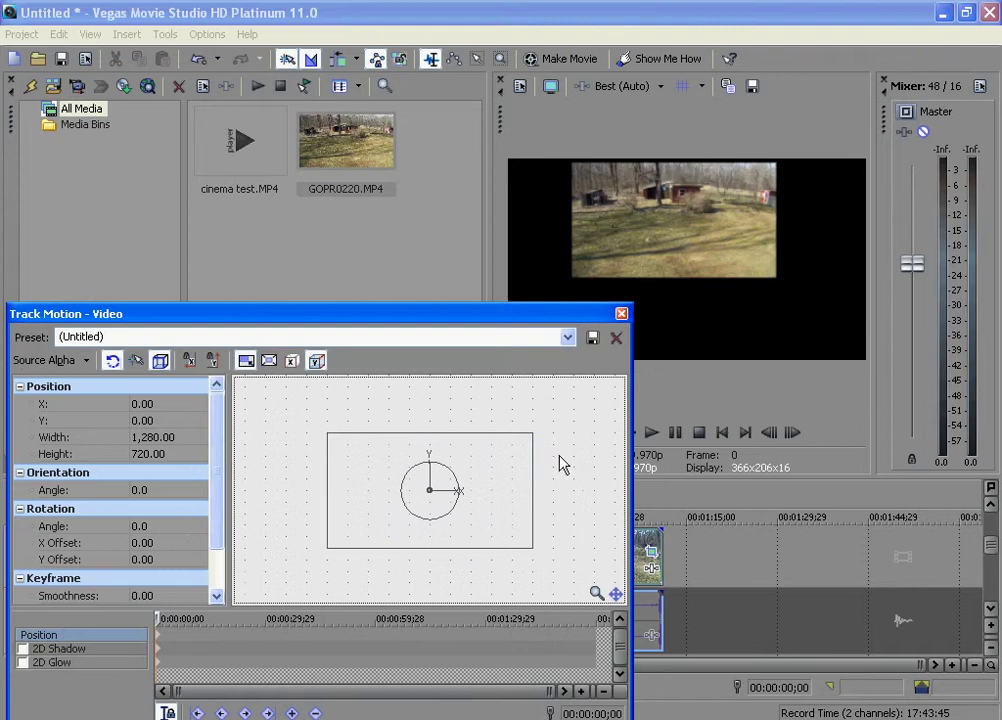
drag(534, 437, 505, 458)
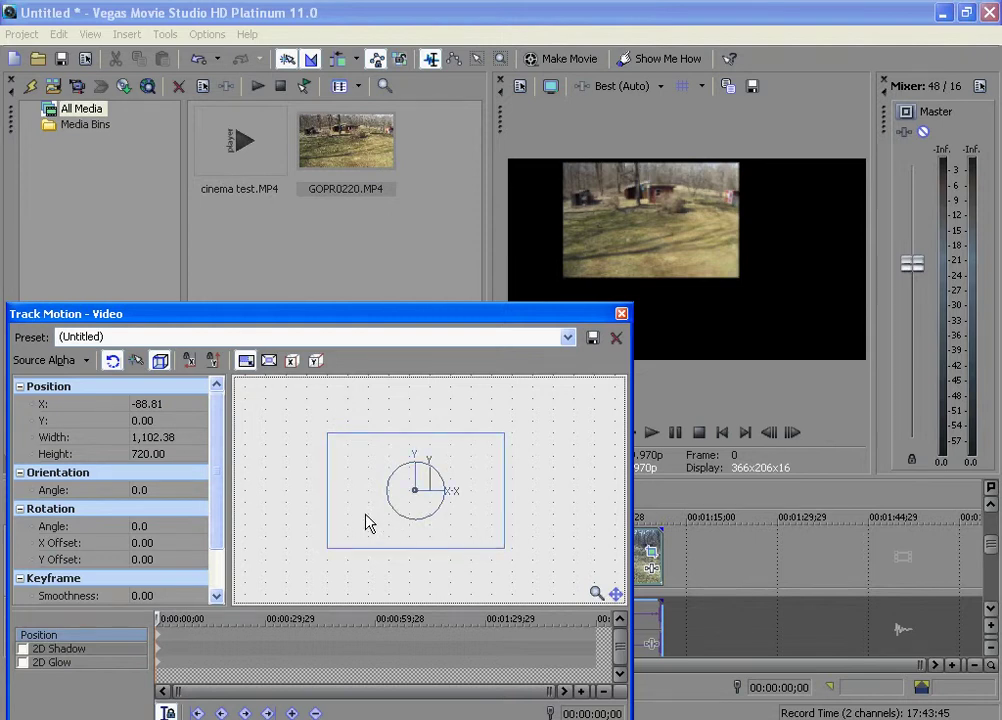
drag(394, 487, 371, 494)
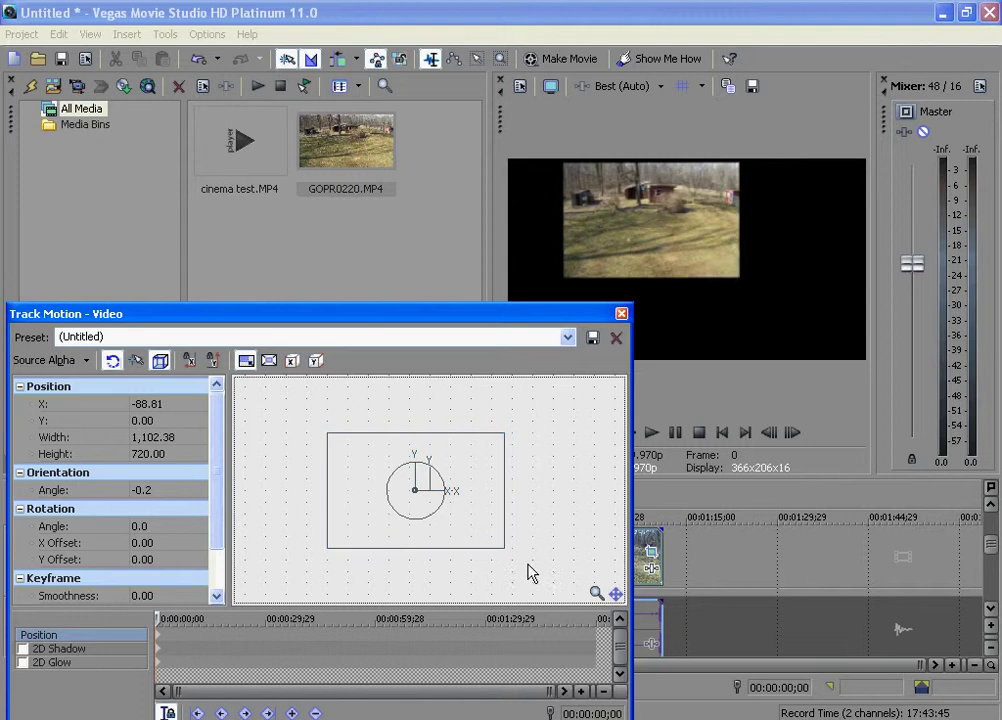